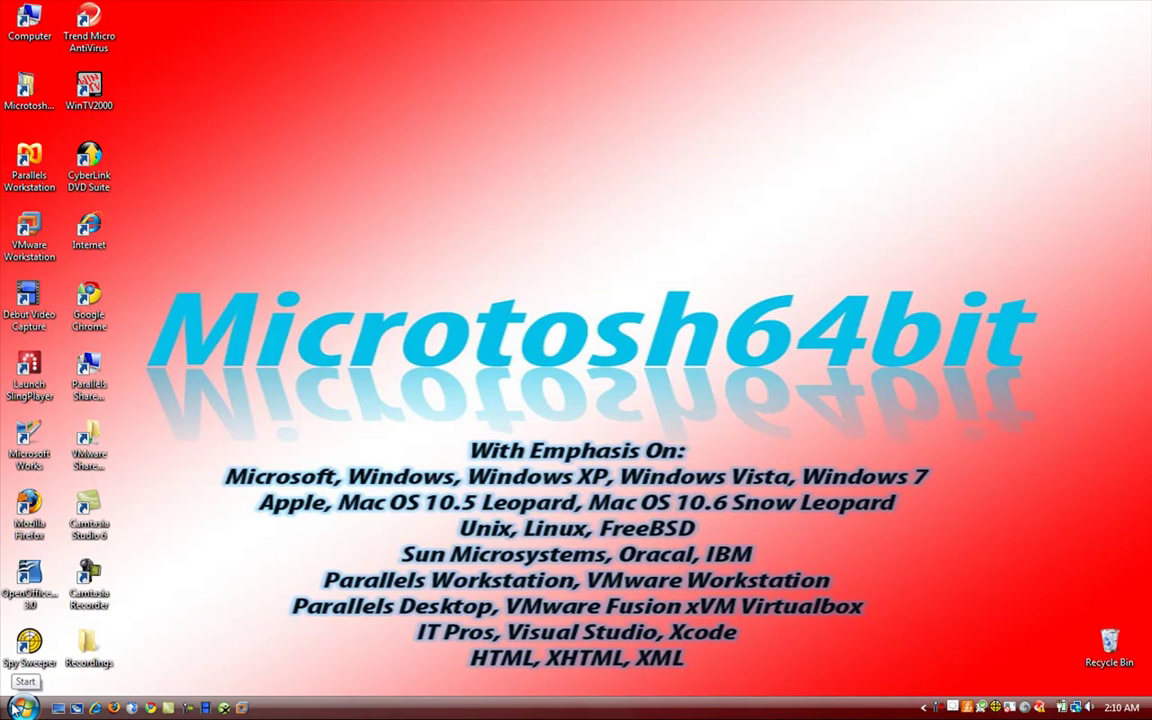
Step: Open the Getting Started overview from the Microsoft Works program group
click(20, 707)
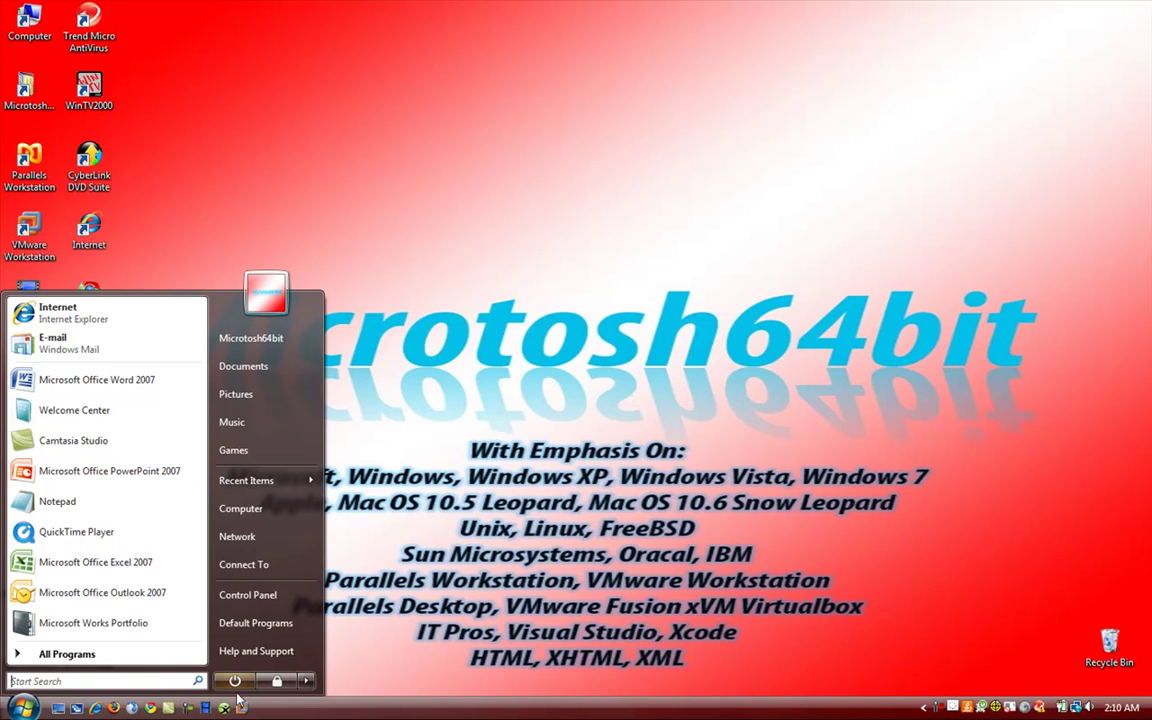
click(475, 612)
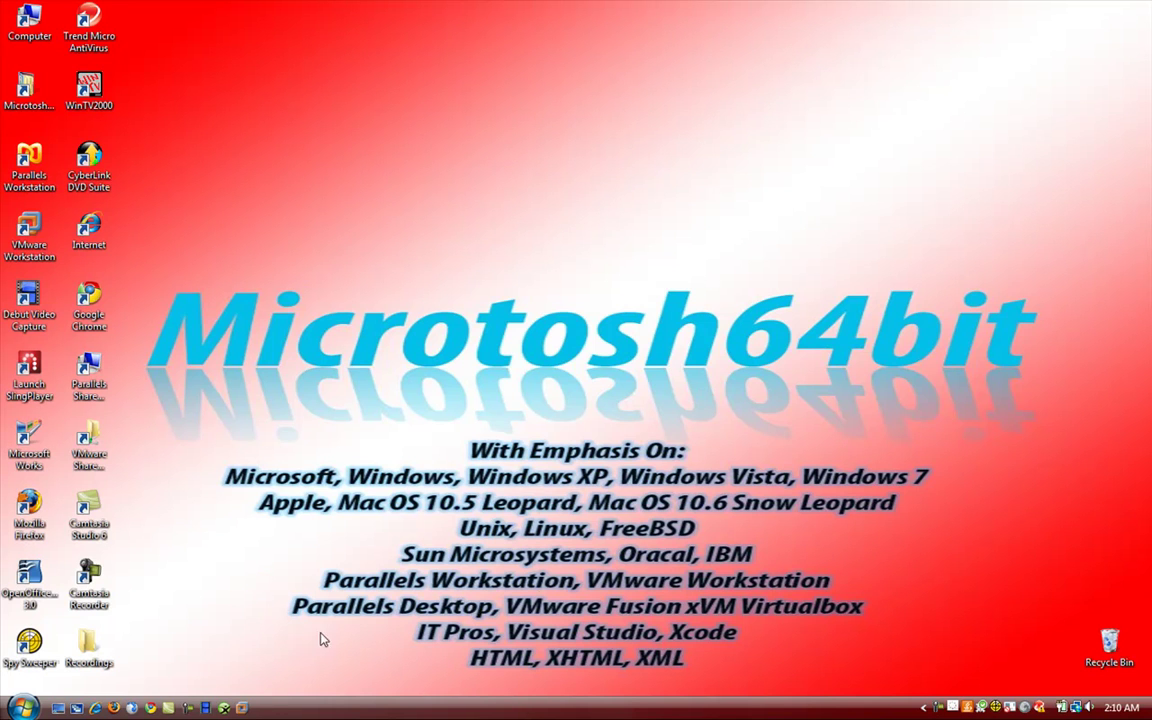
key(super)
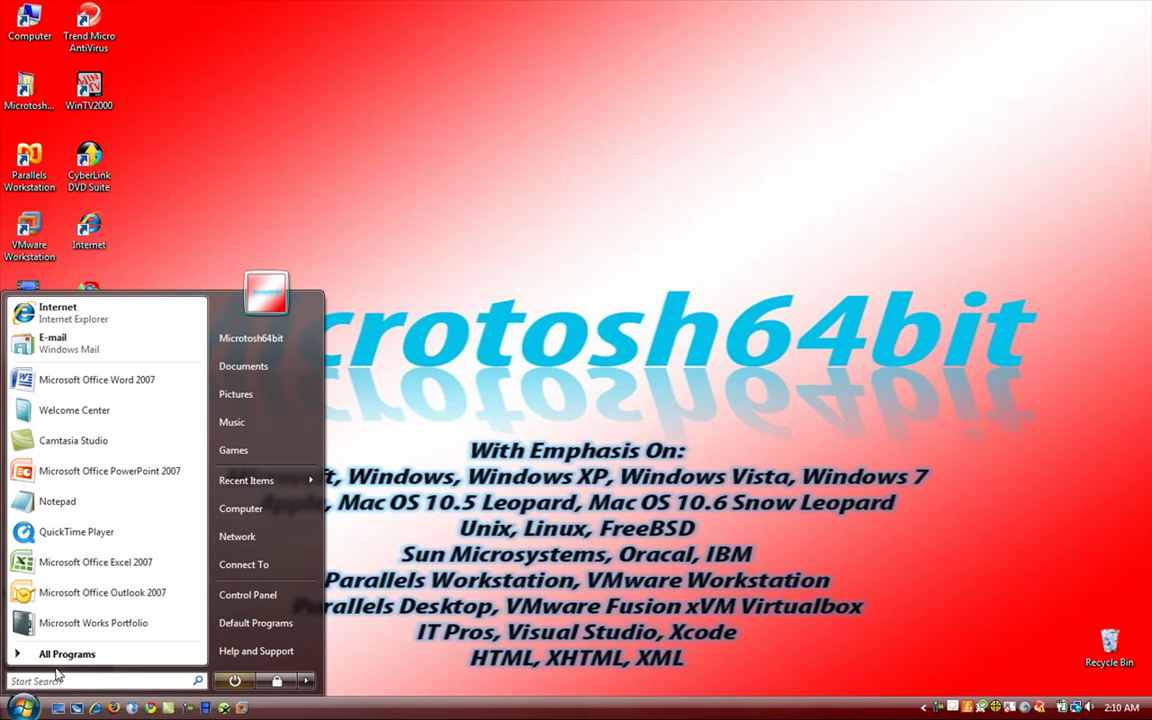
click(66, 655)
click(66, 655)
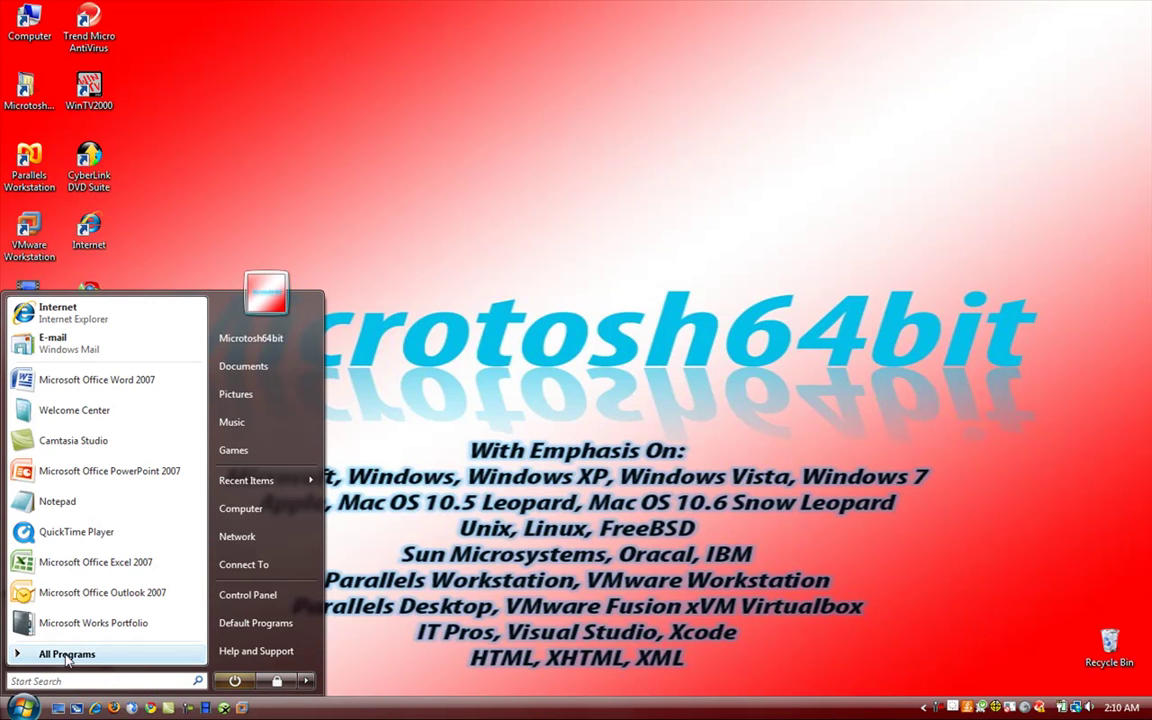
click(66, 655)
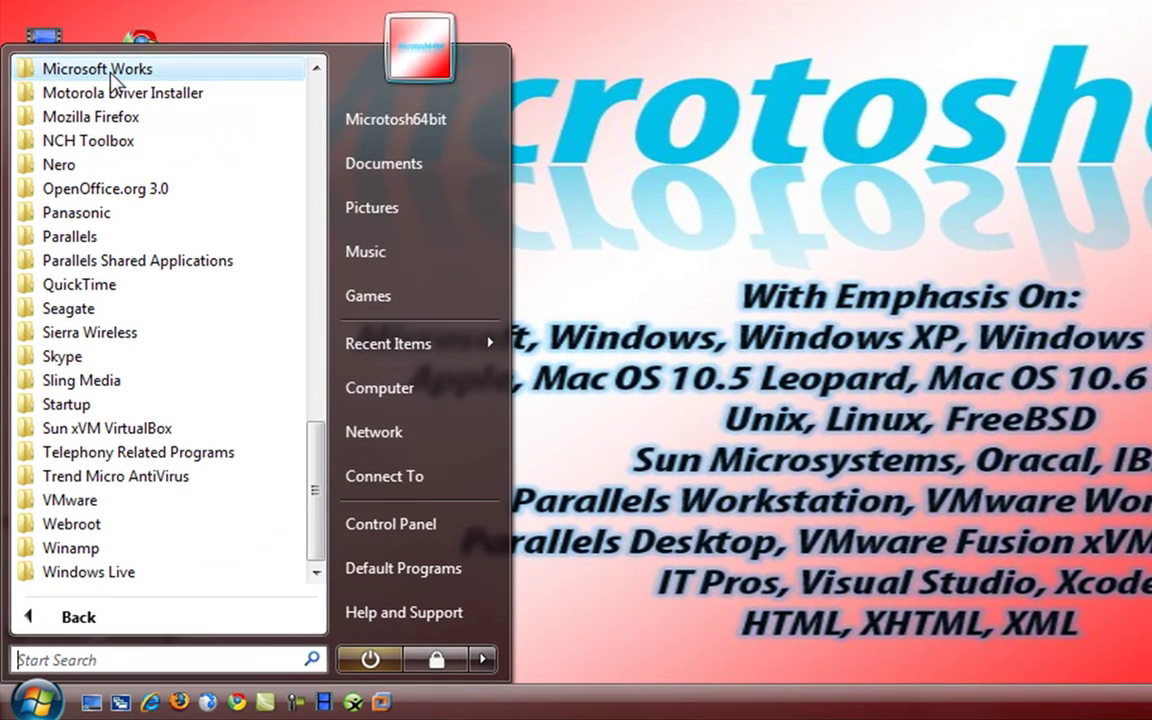
click(112, 74)
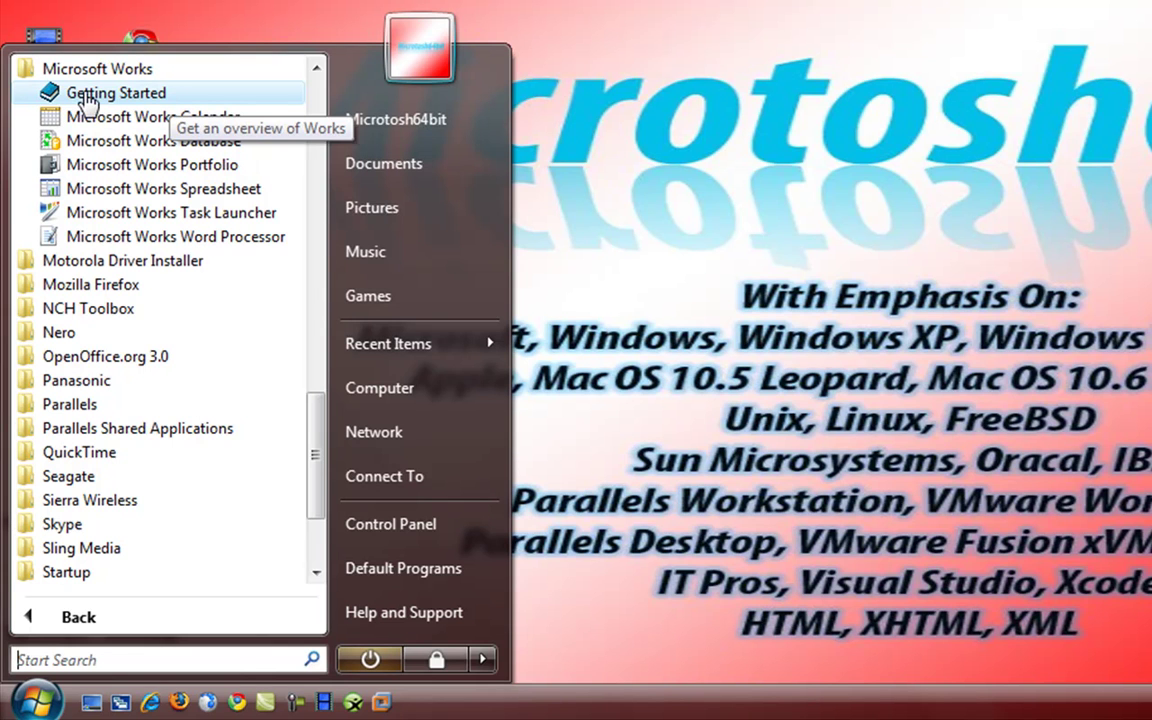
click(88, 93)
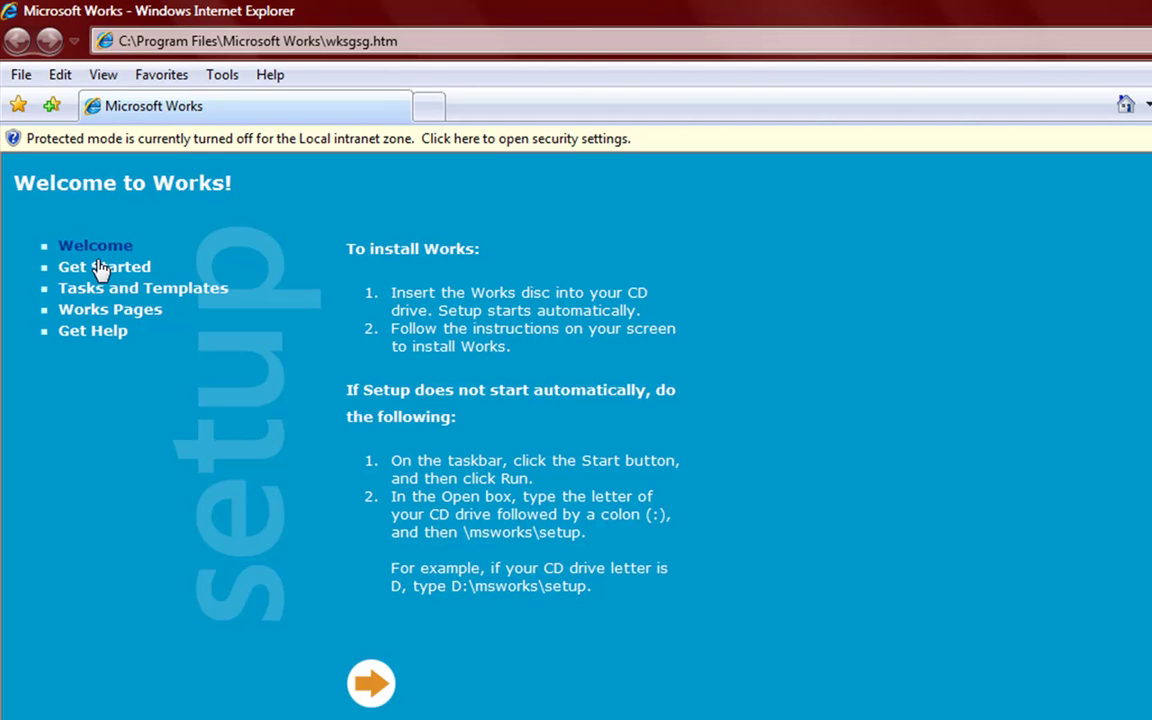
Step: Read through the Get Started, Tasks and Templates, and Works Pages sections of the Works overview
click(98, 266)
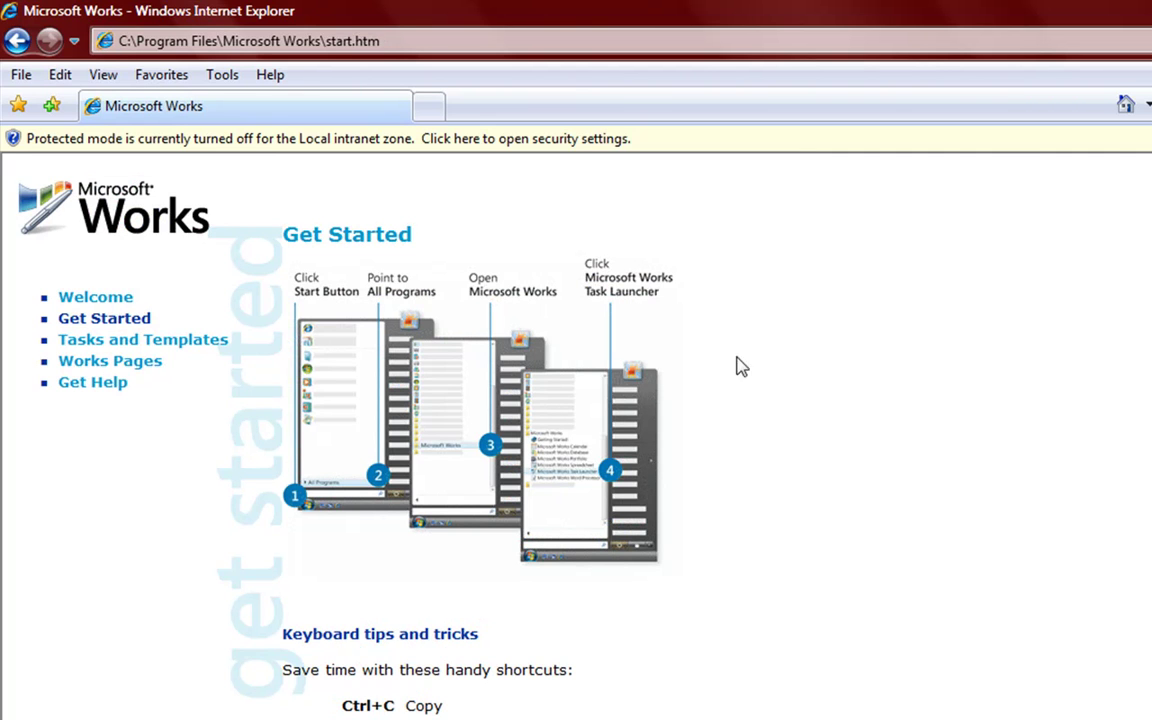
scroll(576, 430, down, 2)
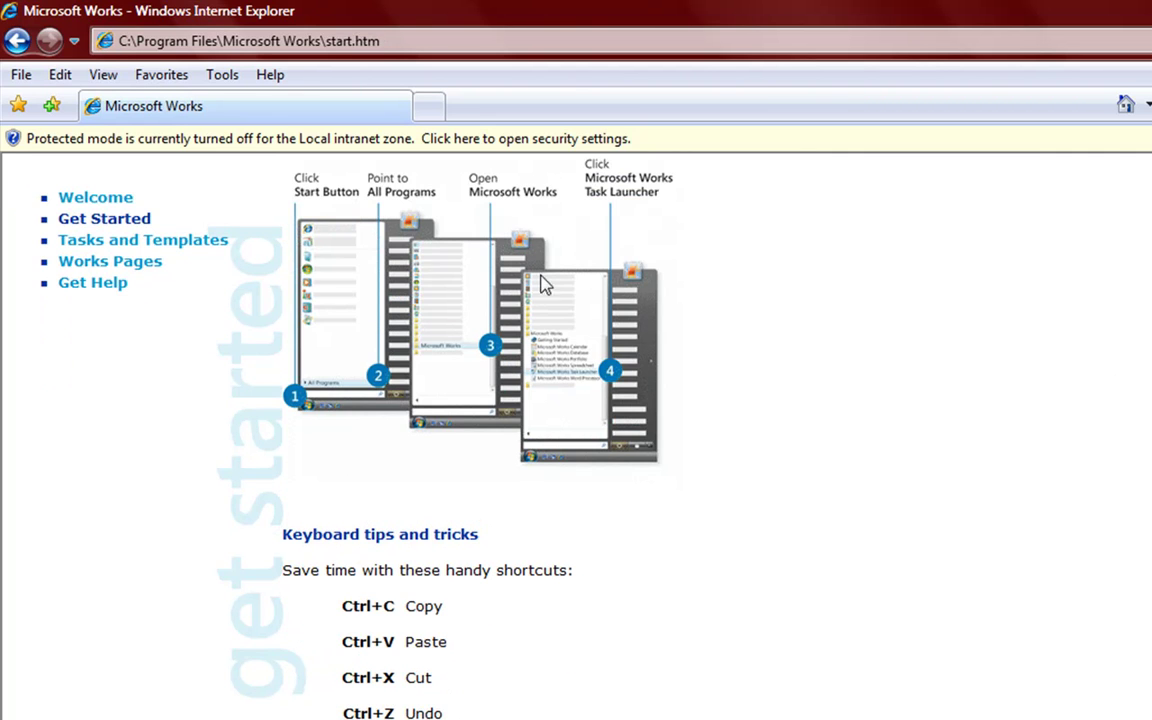
click(190, 242)
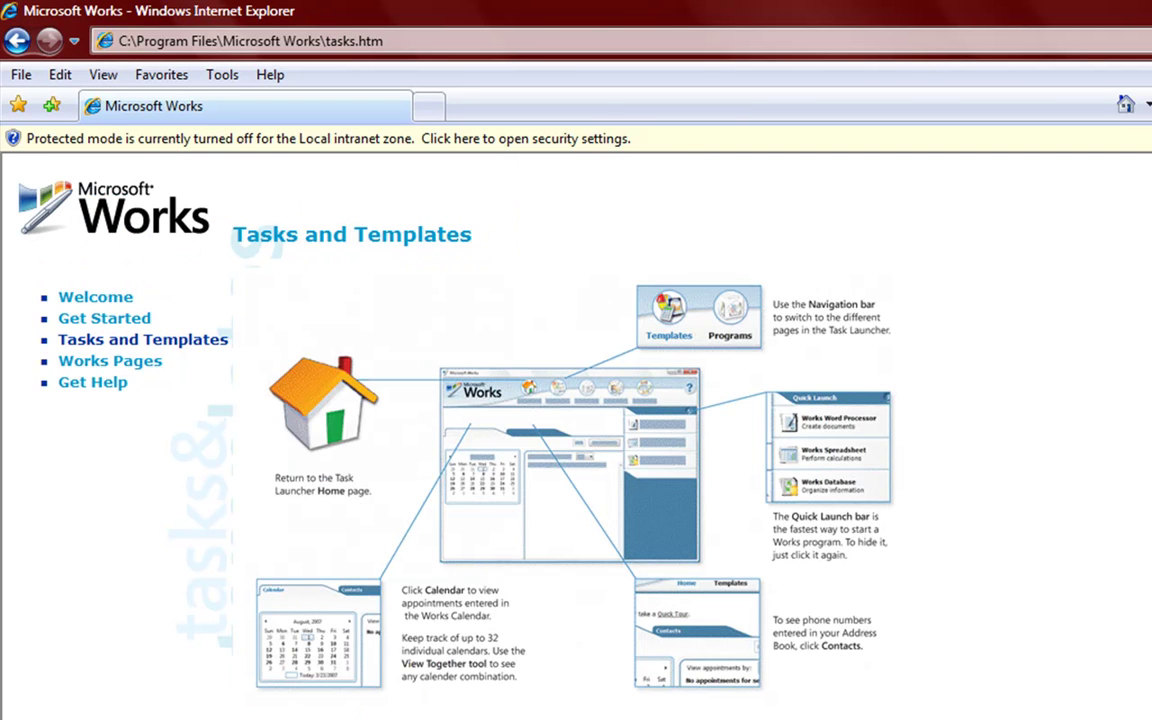
scroll(576, 430, down, 3)
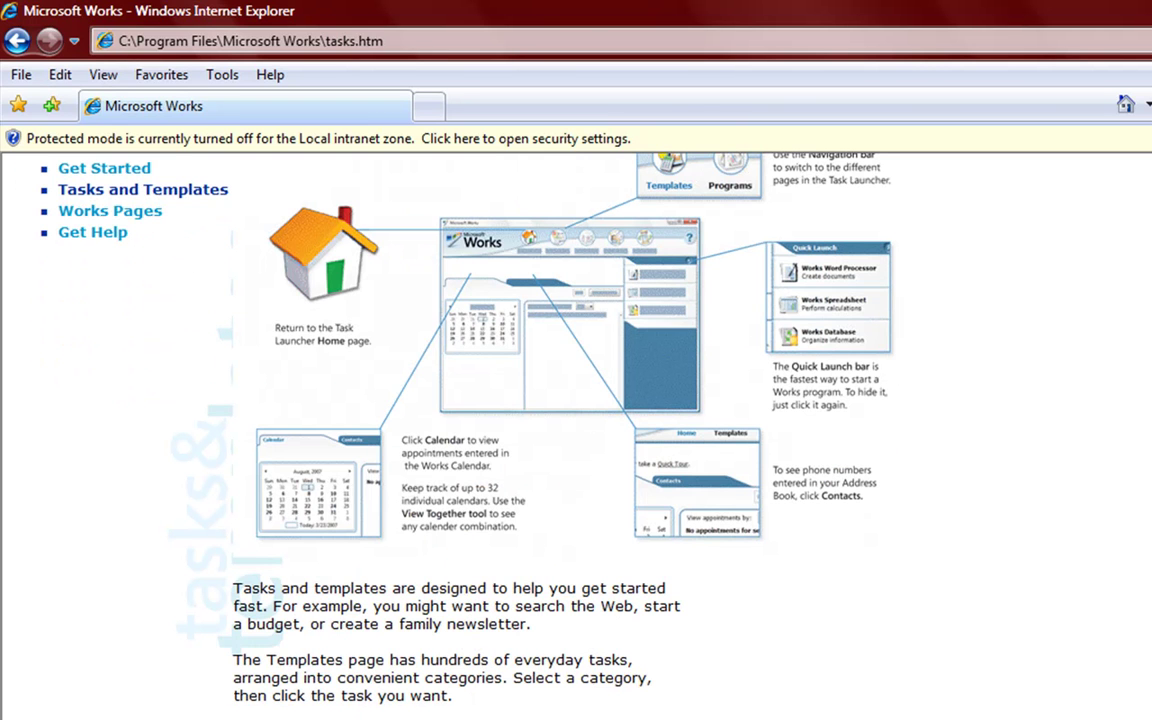
click(108, 211)
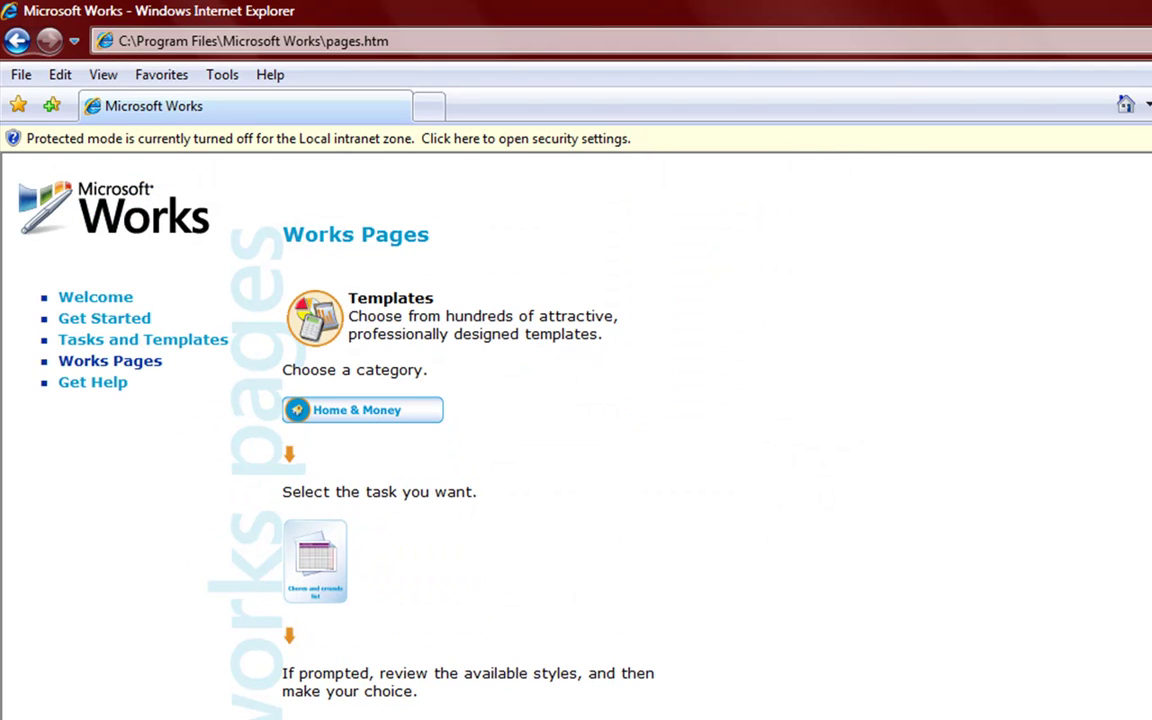
scroll(576, 430, down, 9)
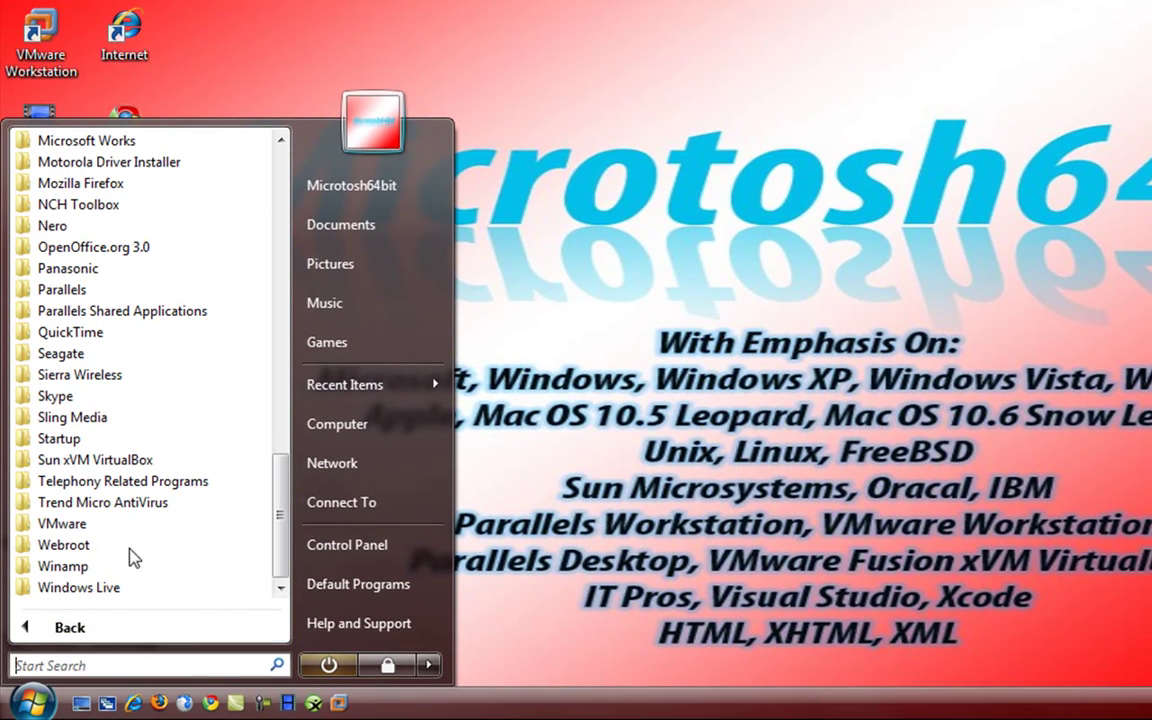
Step: Launch the Microsoft Works Task Launcher from the Microsoft Works program group
click(120, 140)
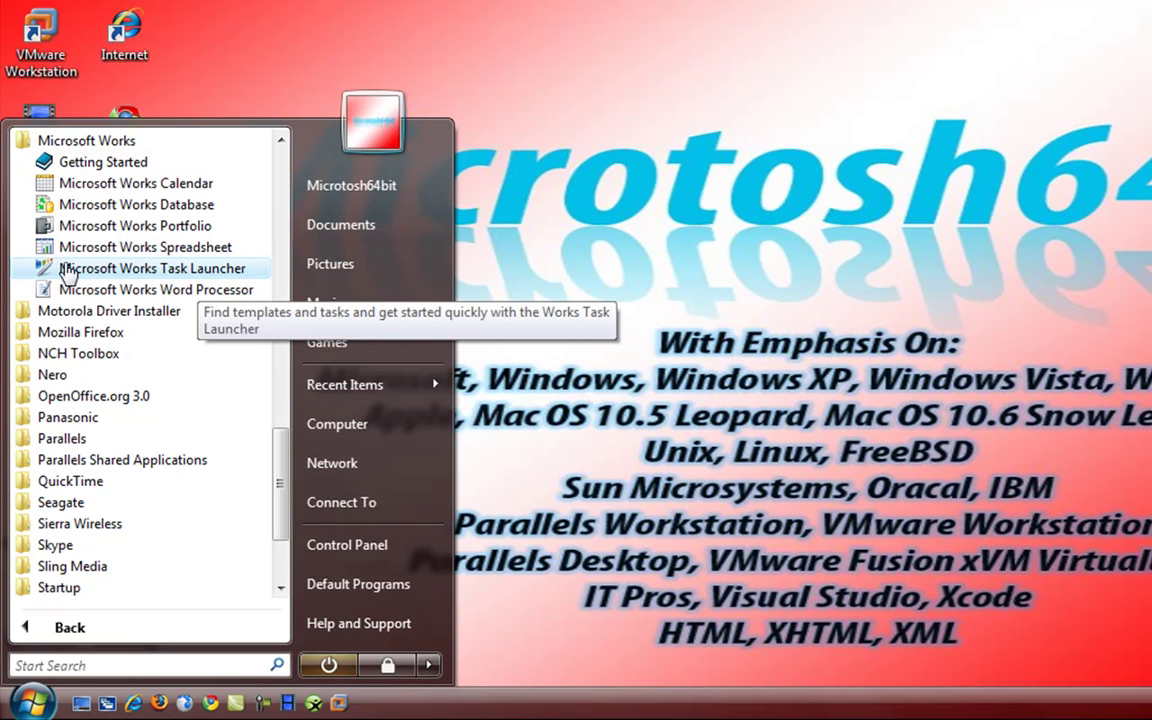
click(145, 270)
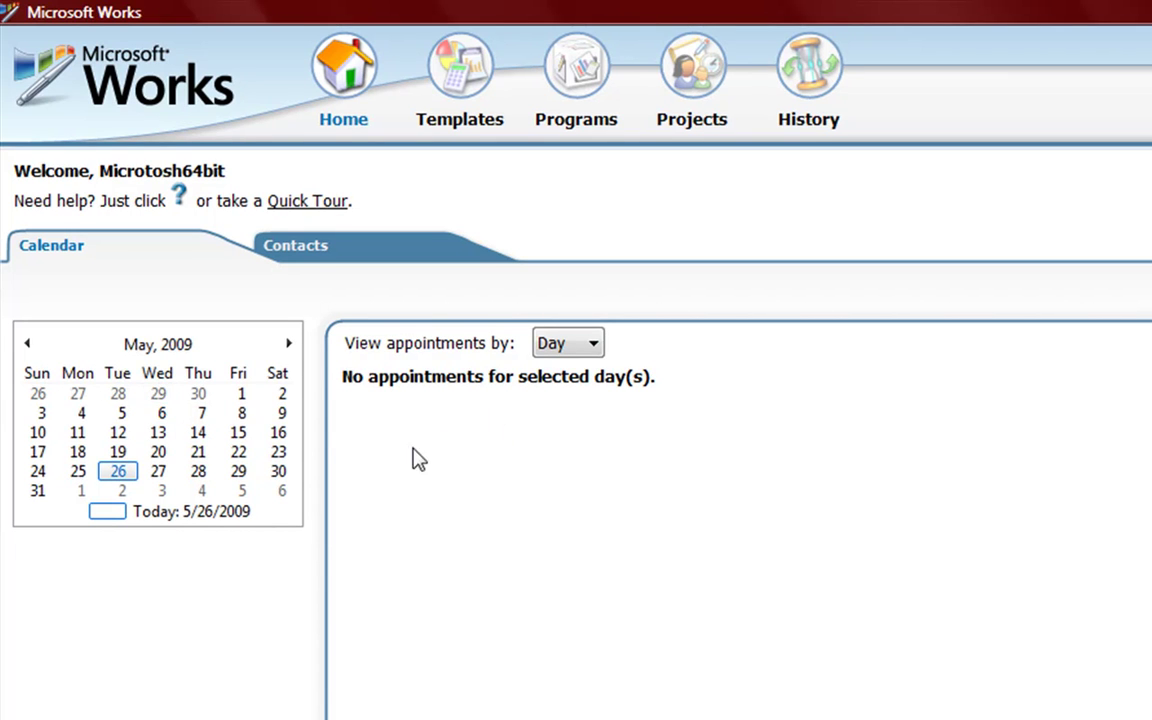
Step: Explore the home page calendar by advancing to June 2009 and returning to May 26, 2009
right_click(119, 482)
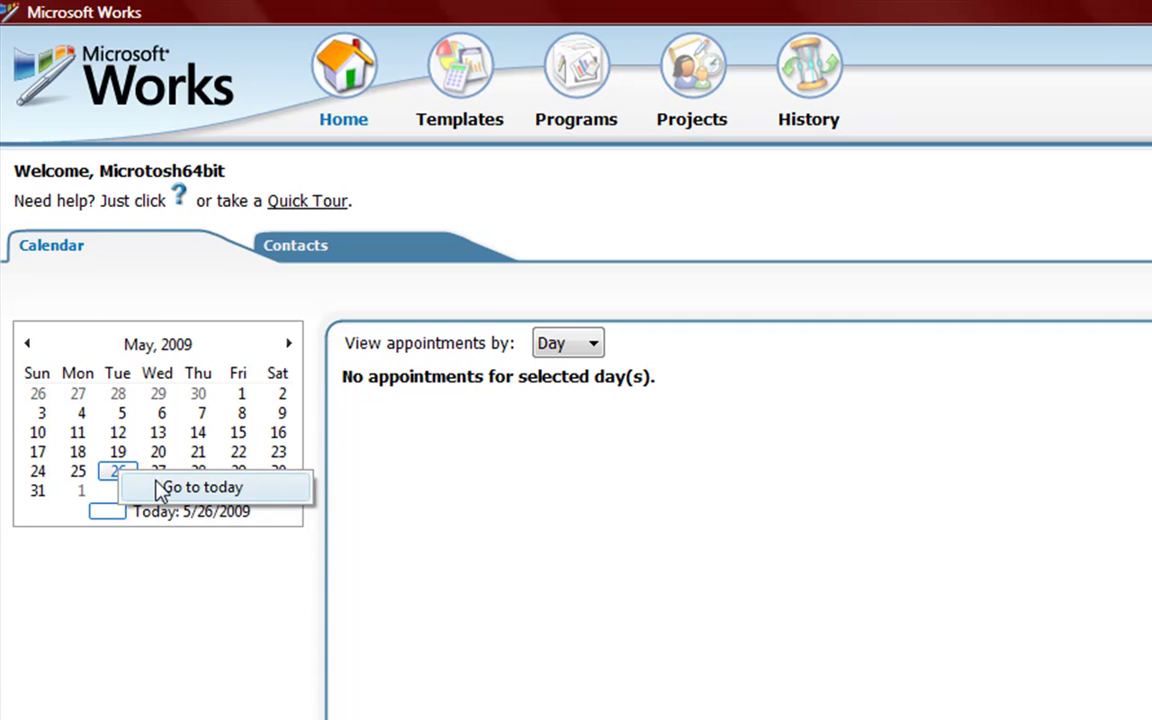
click(485, 400)
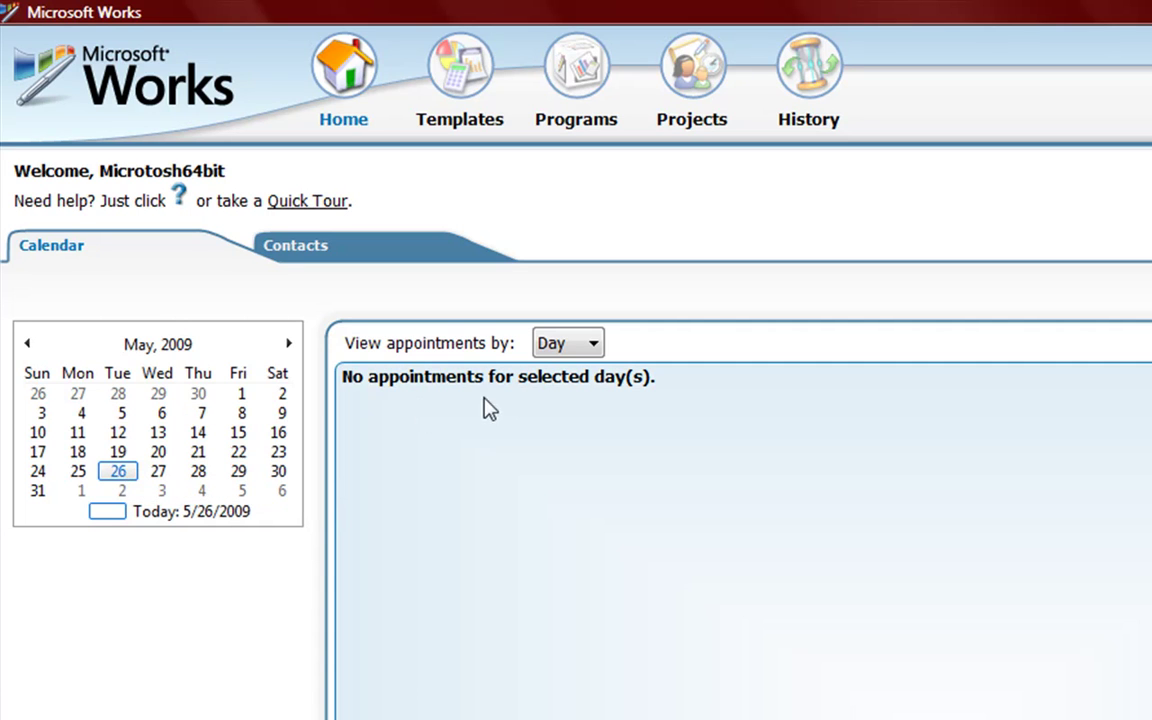
click(117, 518)
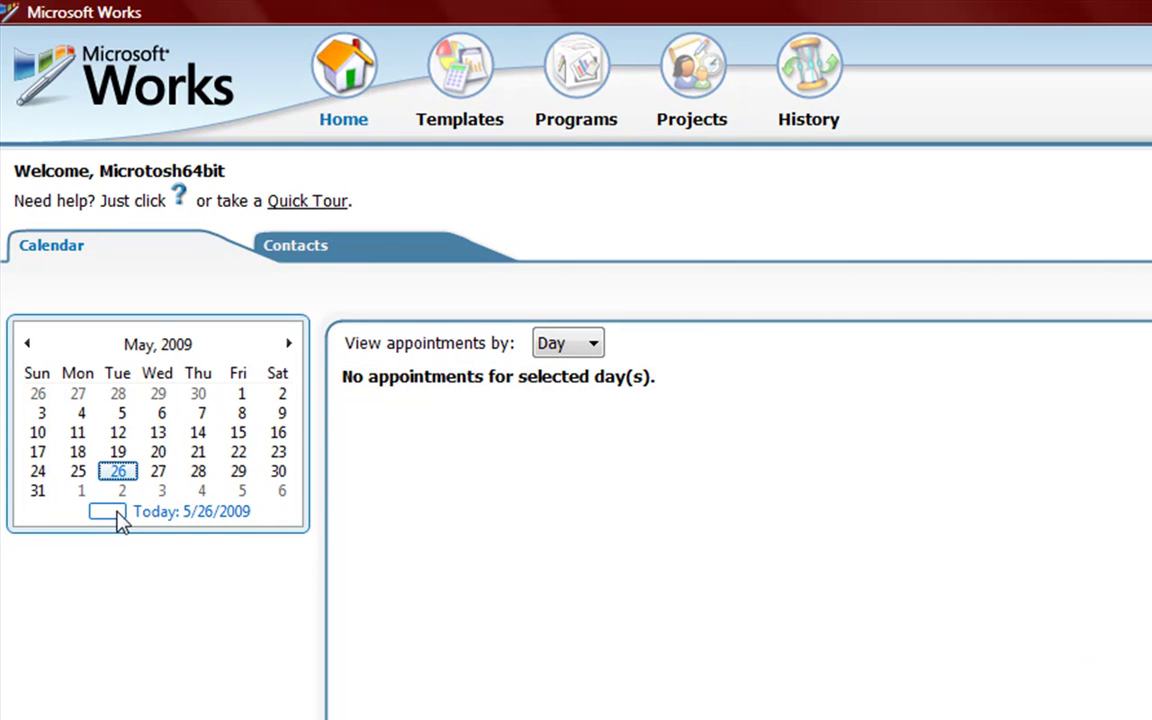
click(289, 343)
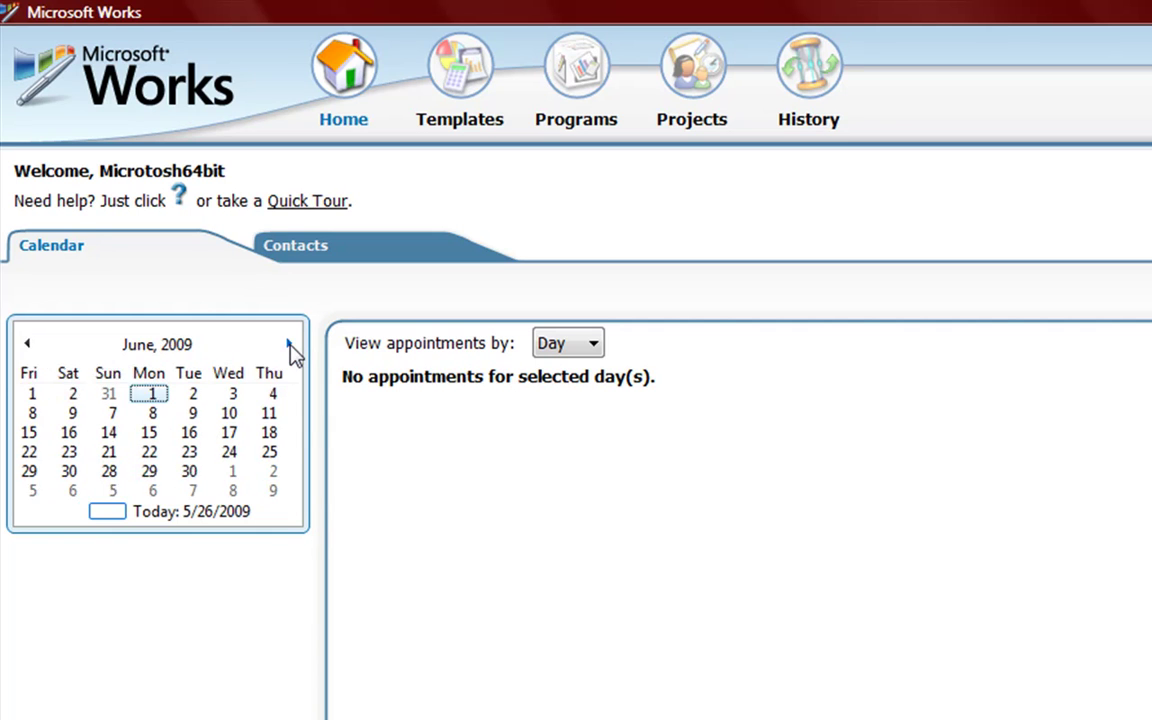
click(24, 344)
click(118, 471)
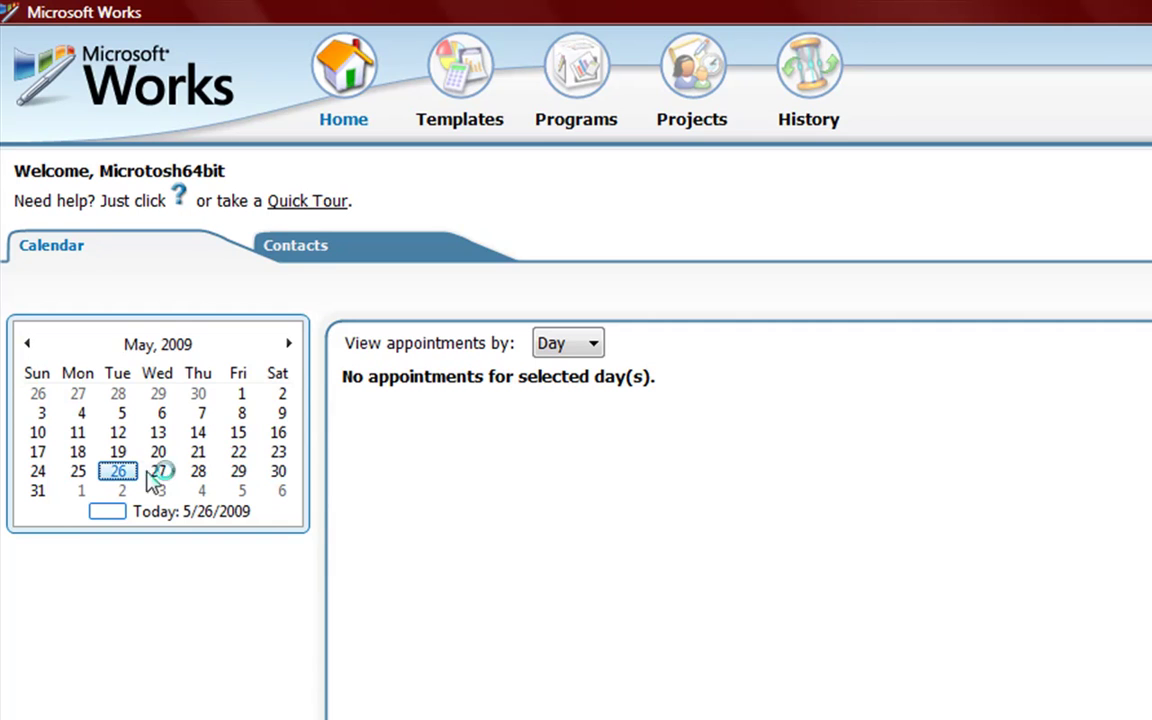
Step: View the Contacts list and return to today's date in the Calendar view
click(321, 247)
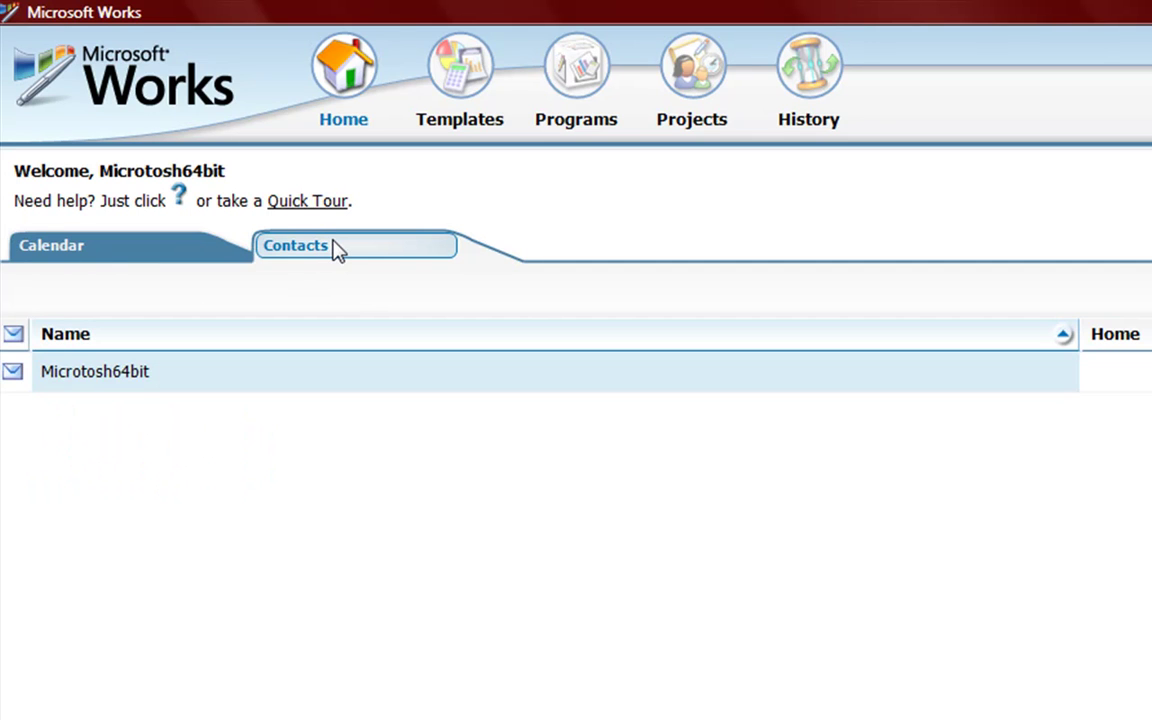
click(116, 247)
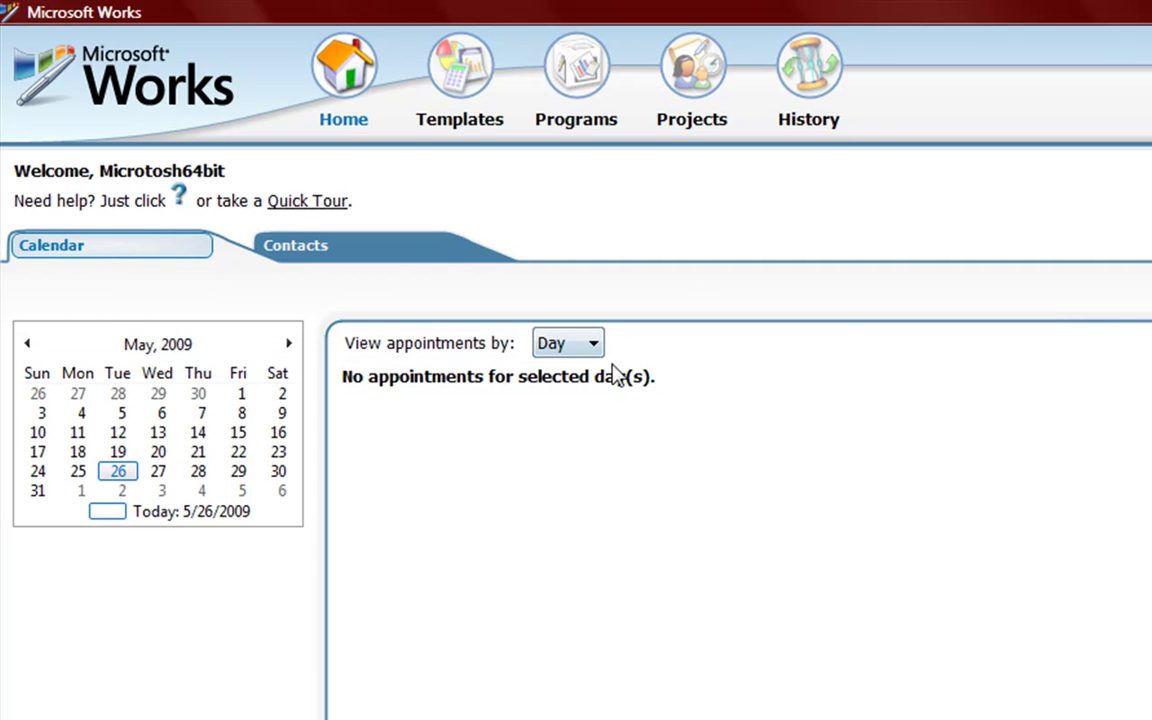
click(124, 512)
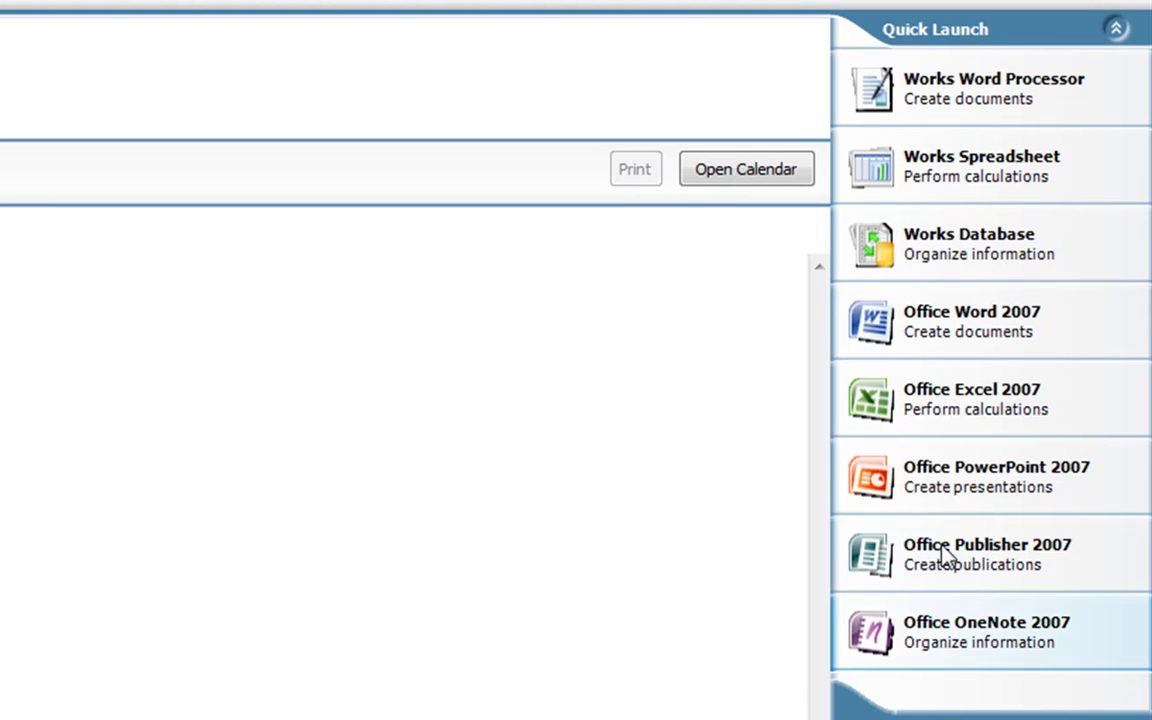
Step: Open the Templates page and examine the Letters & Labels, Newsletters & Flyers, and Research & Education categories
click(940, 155)
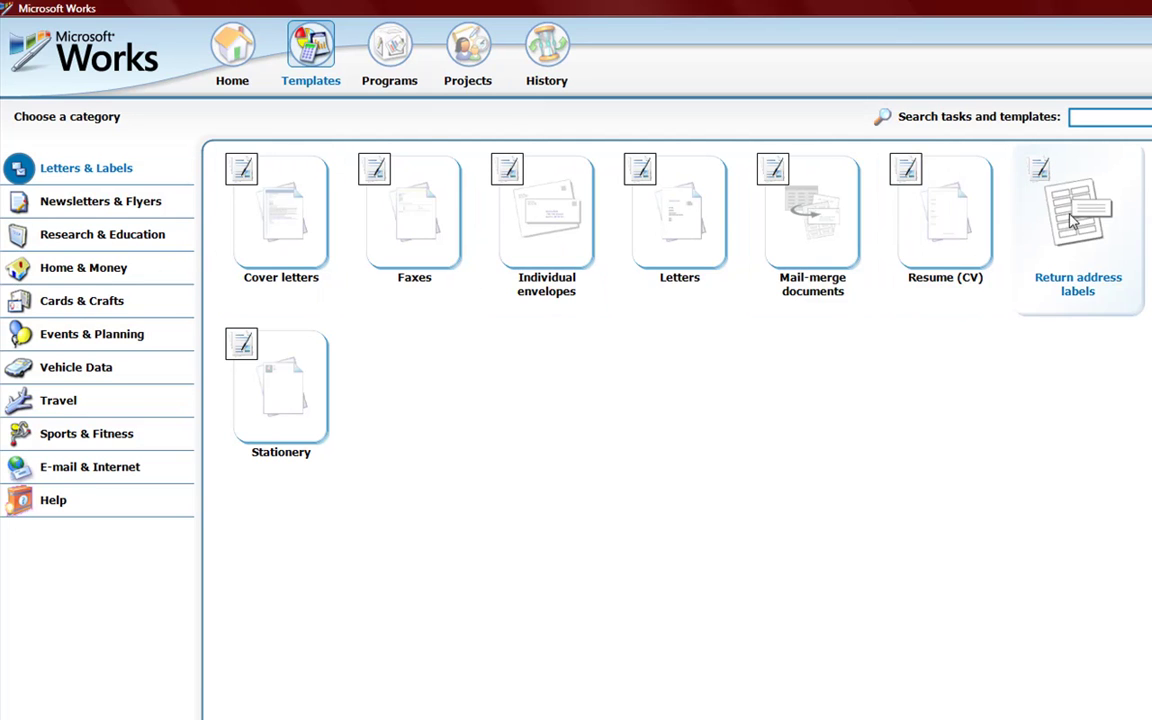
mouse_move(702, 222)
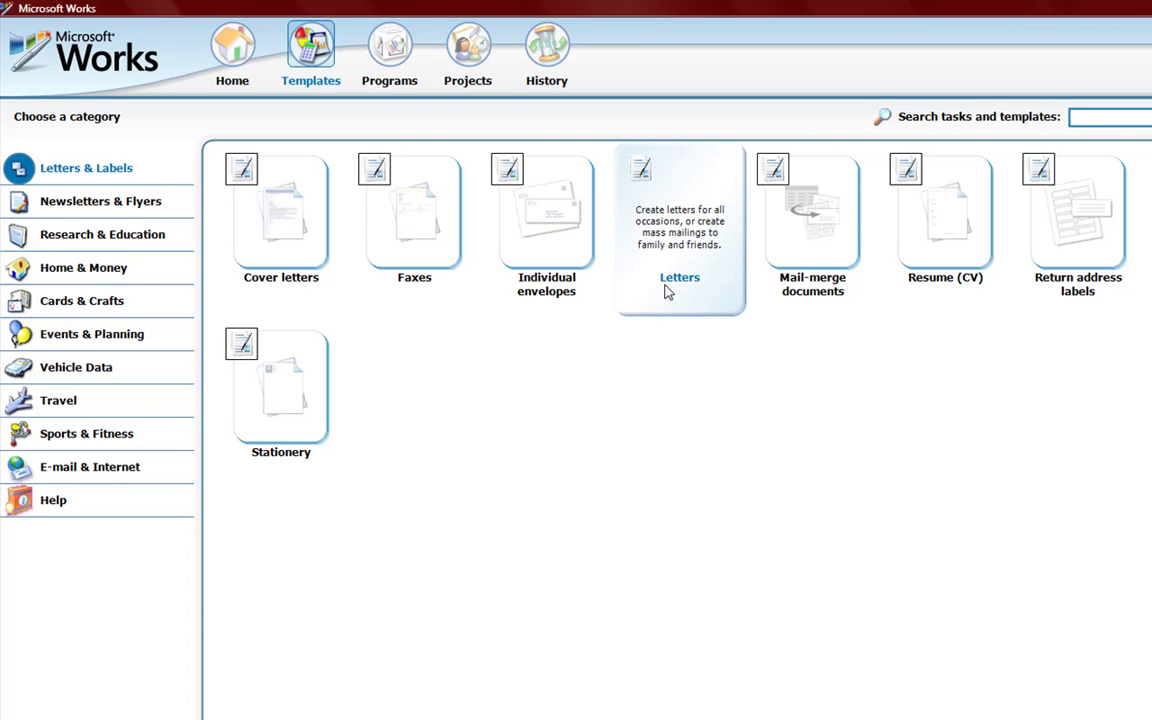
click(126, 206)
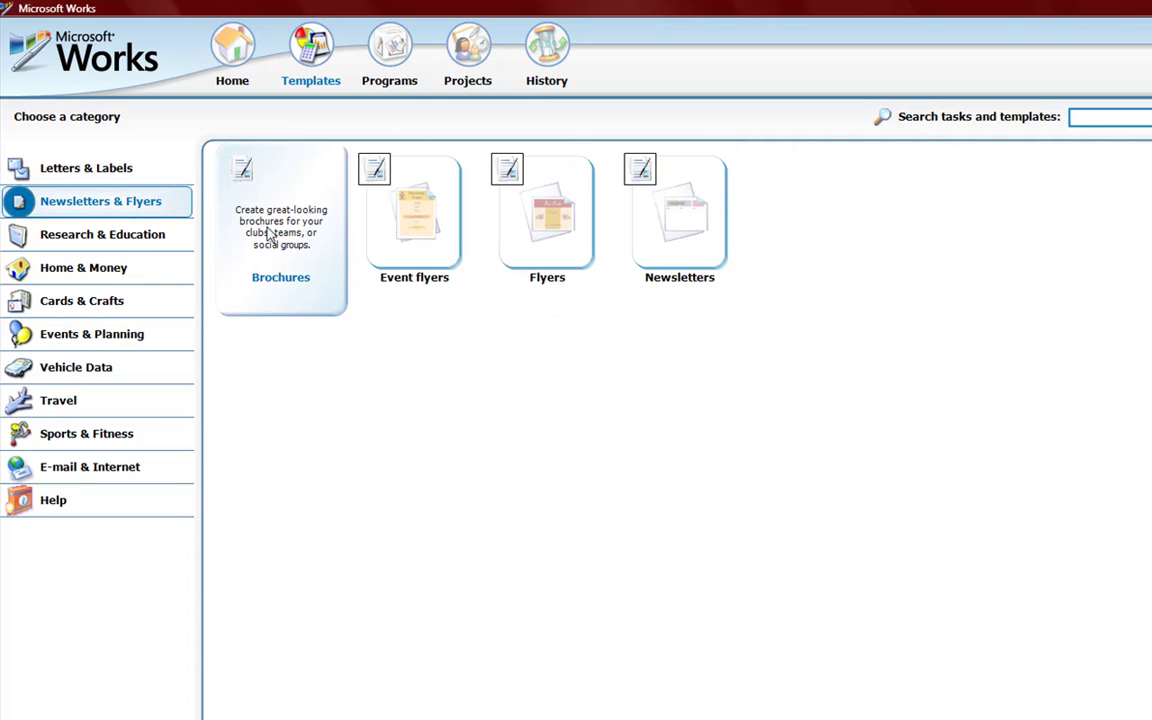
click(175, 236)
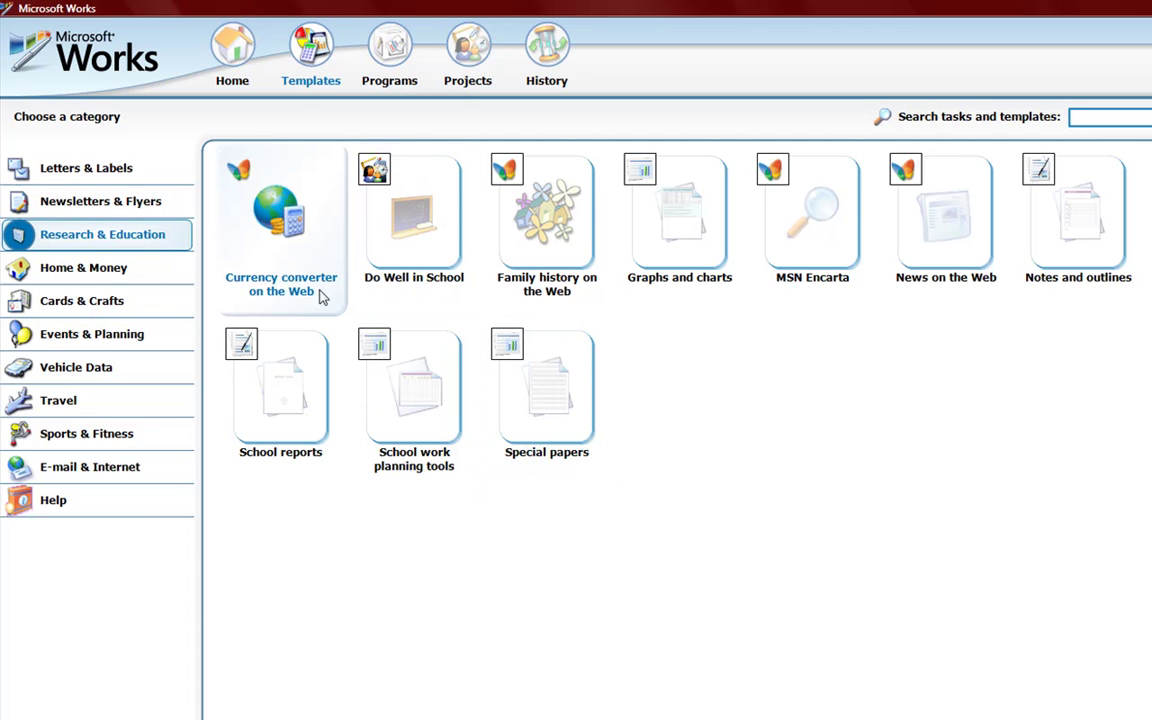
Step: Look through the full set of Home & Money templates
click(72, 272)
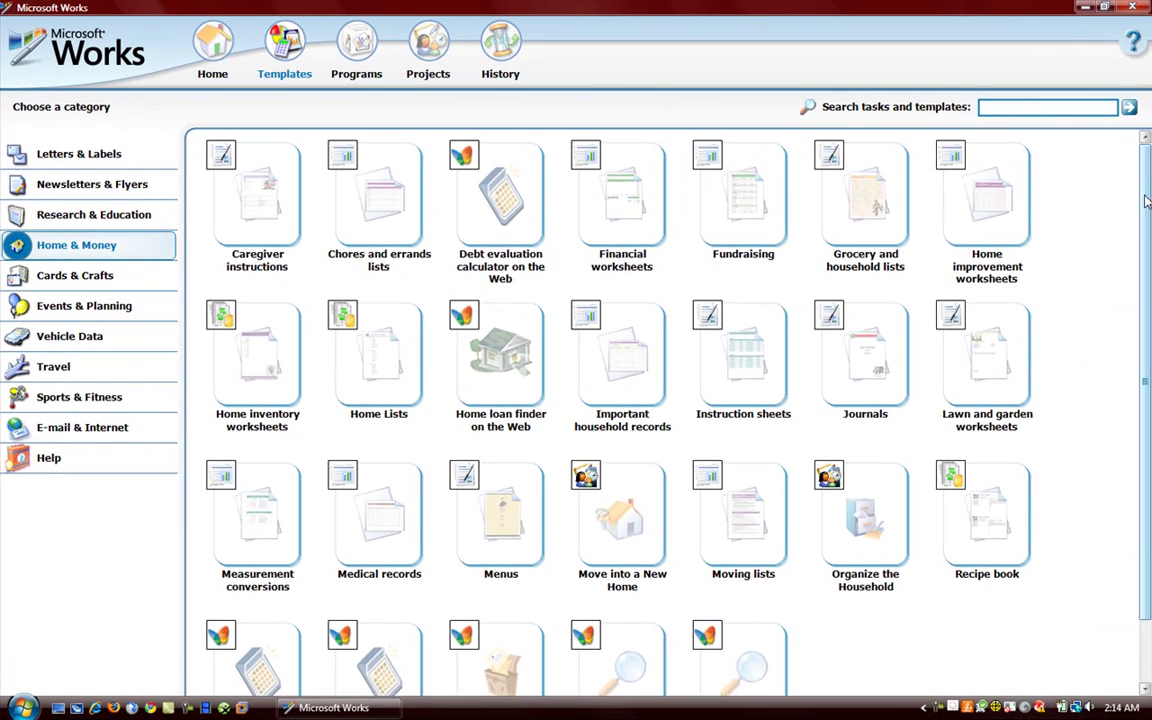
scroll(1147, 248, down, 2)
scroll(1146, 280, down, 1)
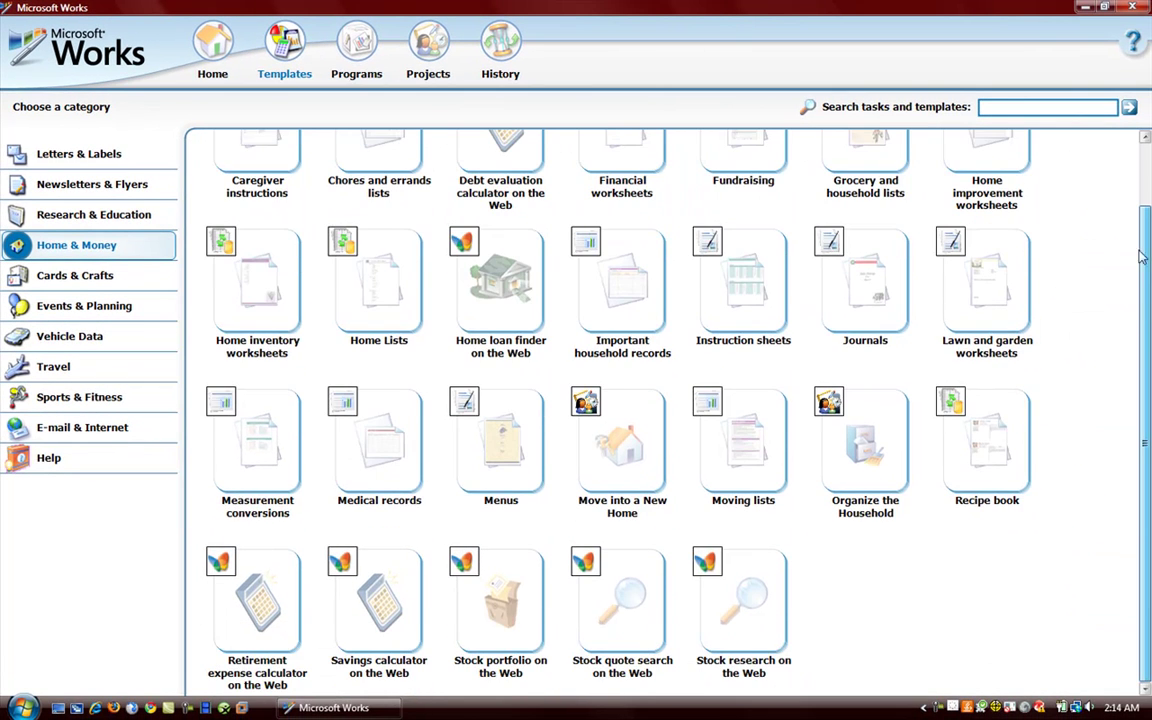
drag(1140, 255, 1131, 203)
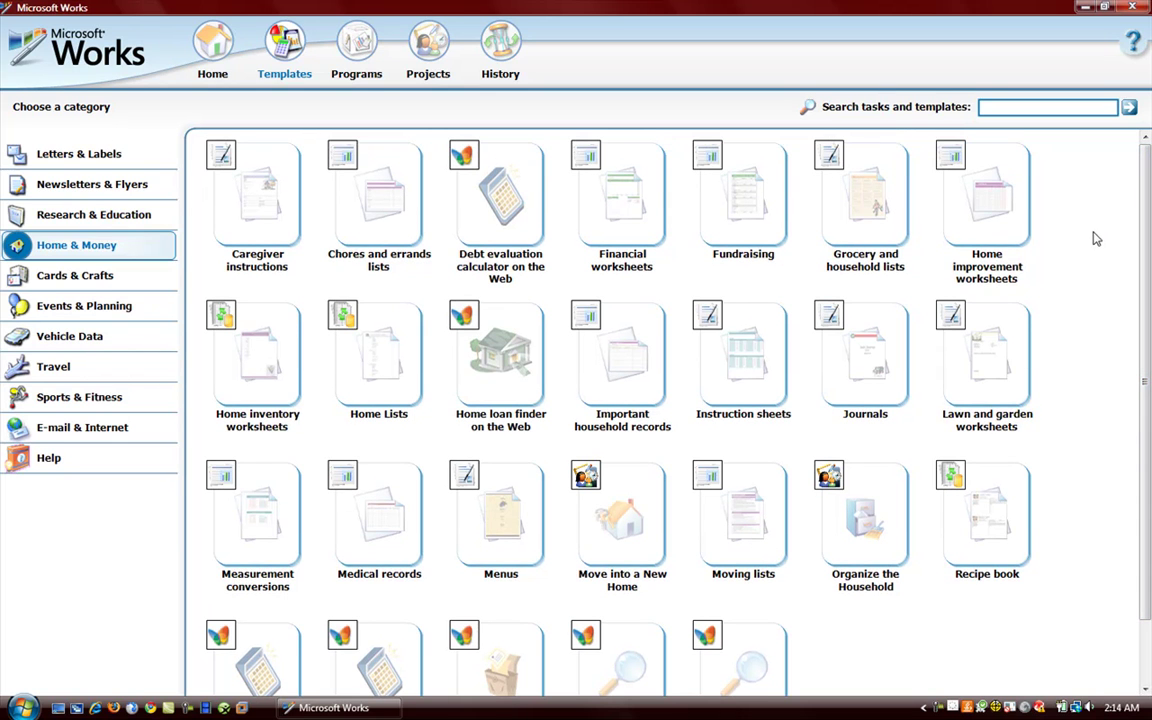
Step: Examine the Cards & Crafts, Events & Planning, and Vehicle Data categories, including the descriptions of the maps and vehicle comparison templates
click(66, 285)
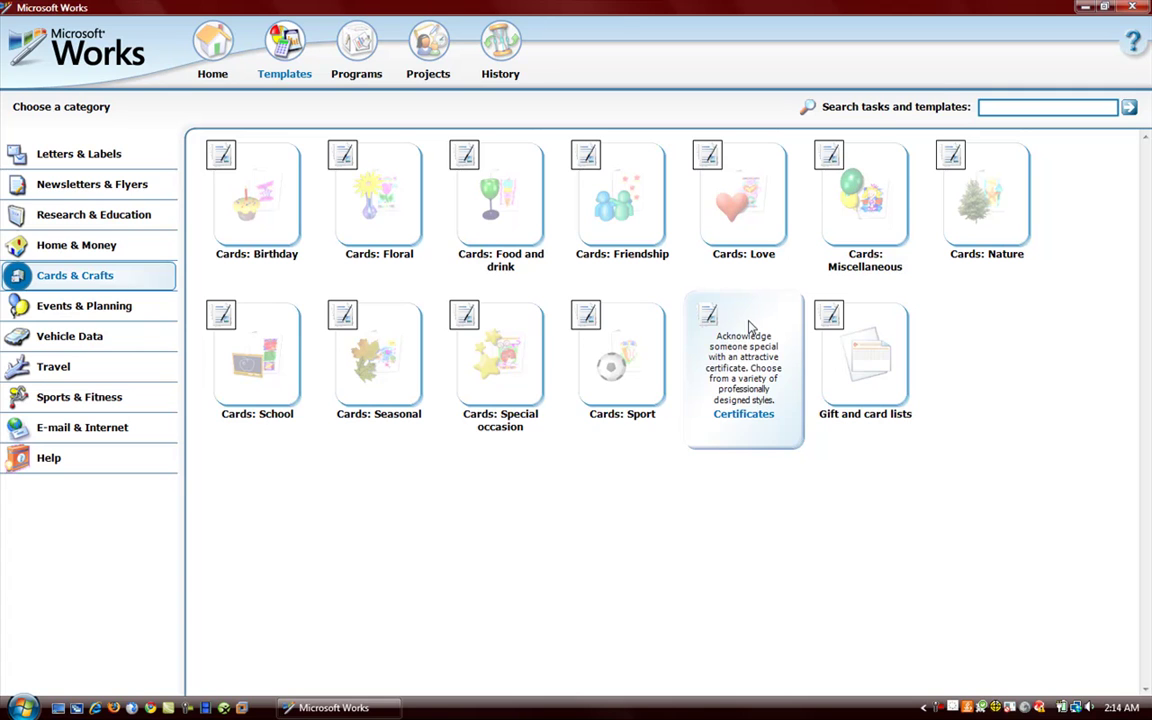
click(44, 308)
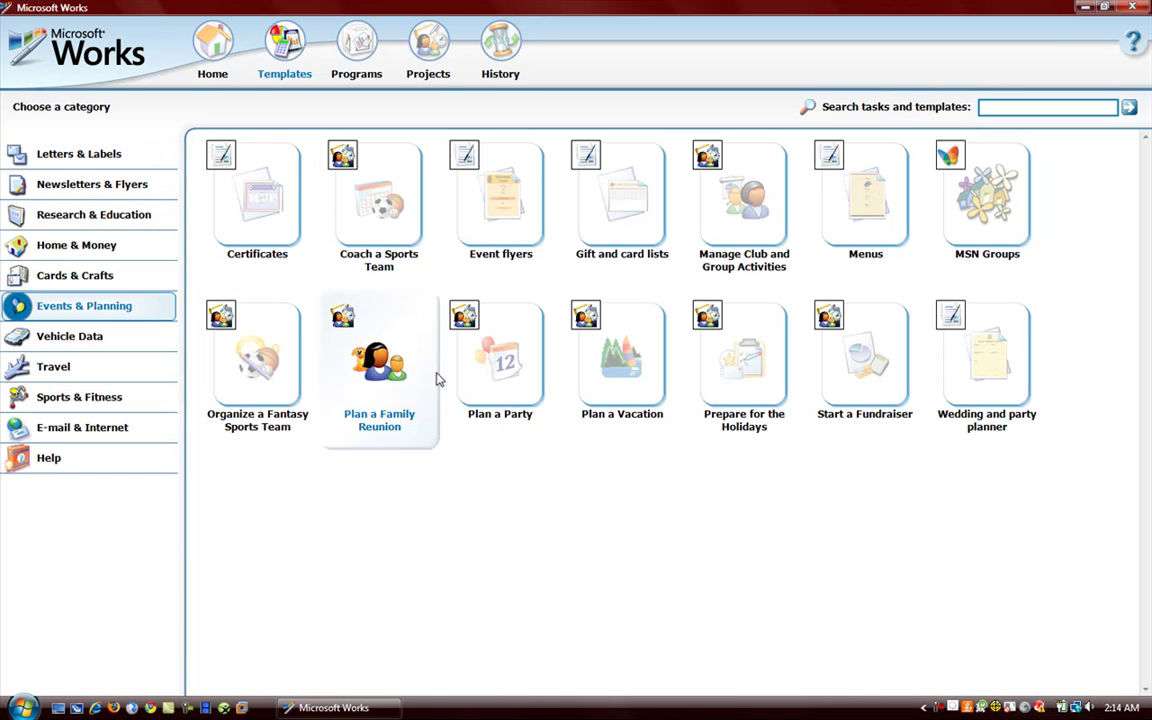
click(63, 342)
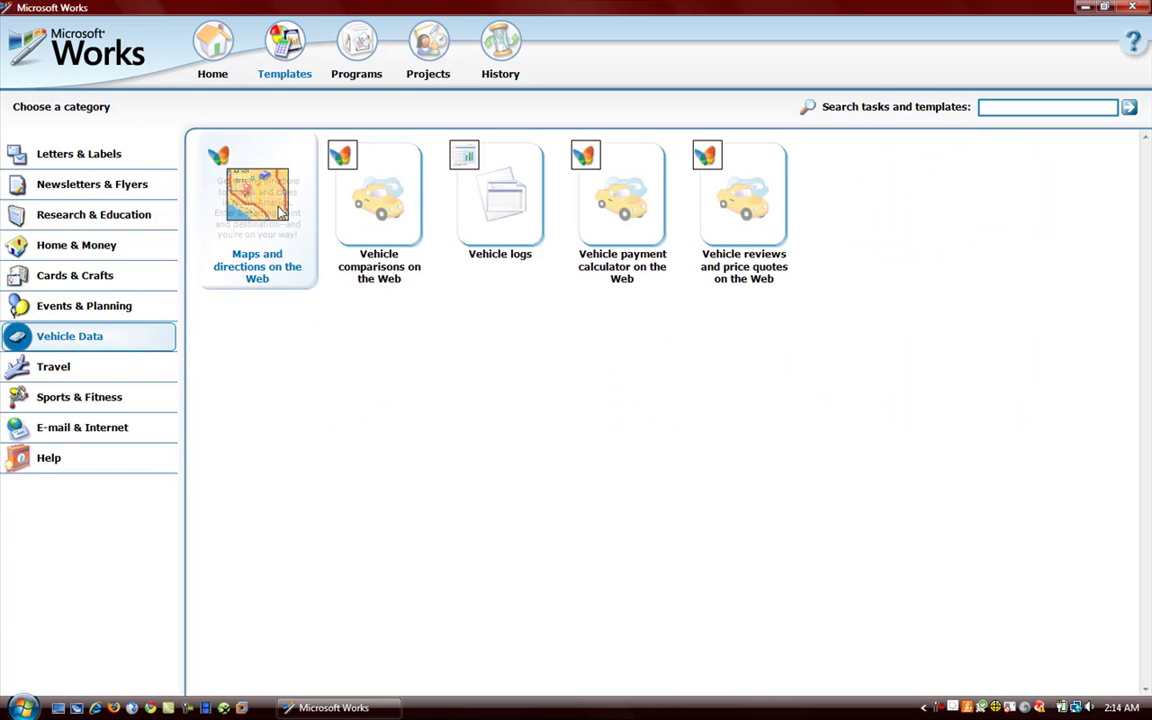
mouse_move(245, 219)
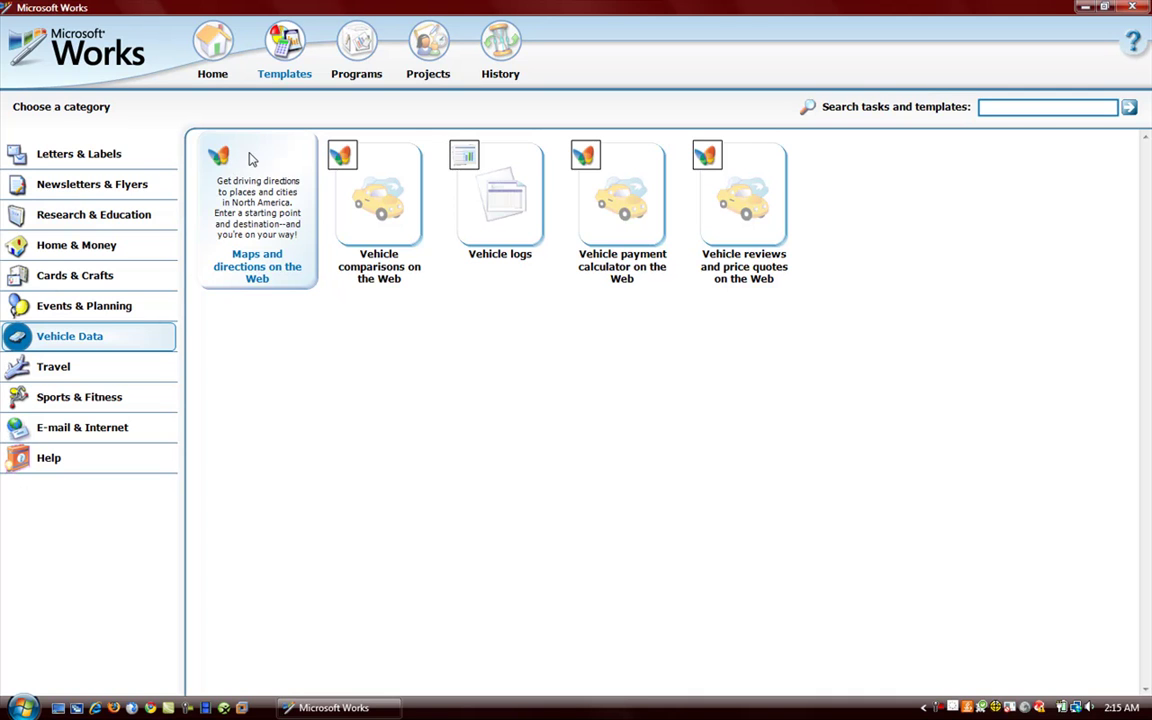
mouse_move(350, 158)
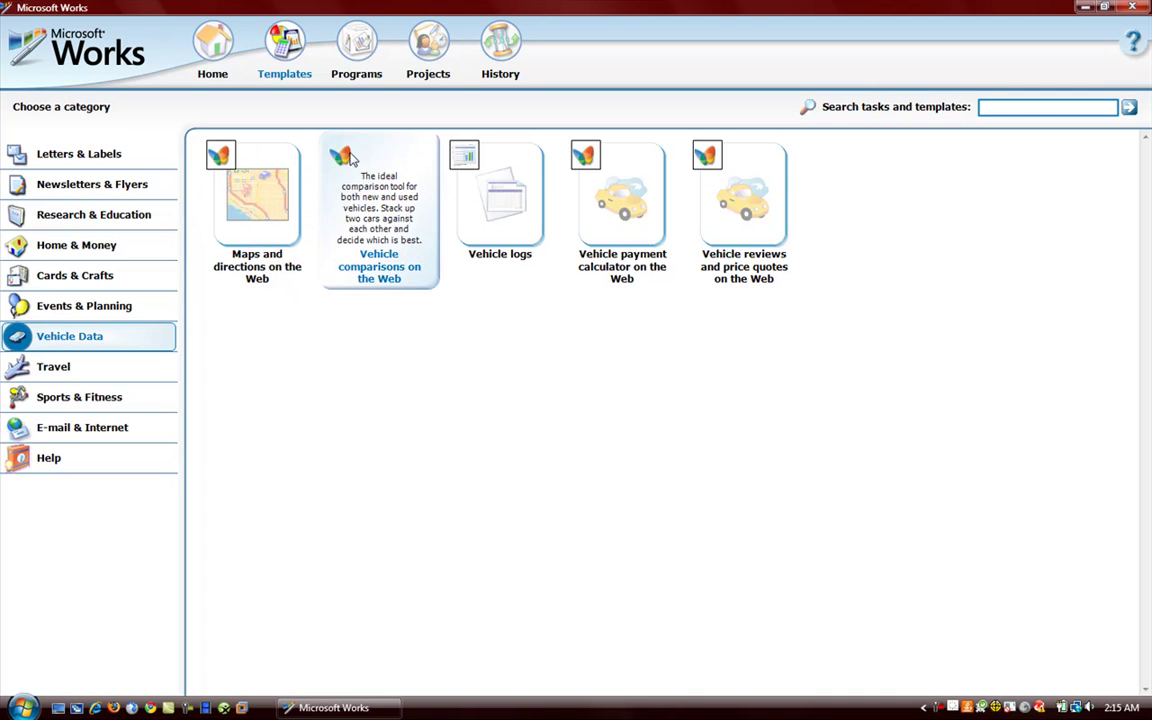
Step: Read the descriptions of the remaining Vehicle Data templates and examine the Travel template category
mouse_move(258, 285)
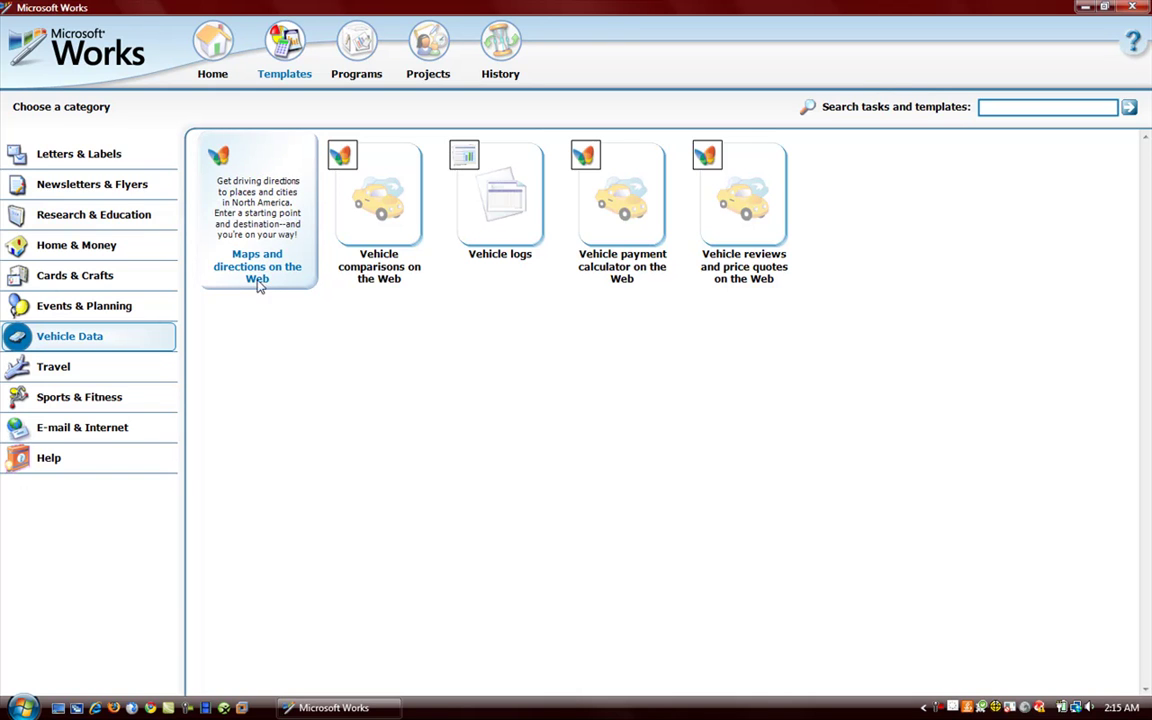
mouse_move(350, 242)
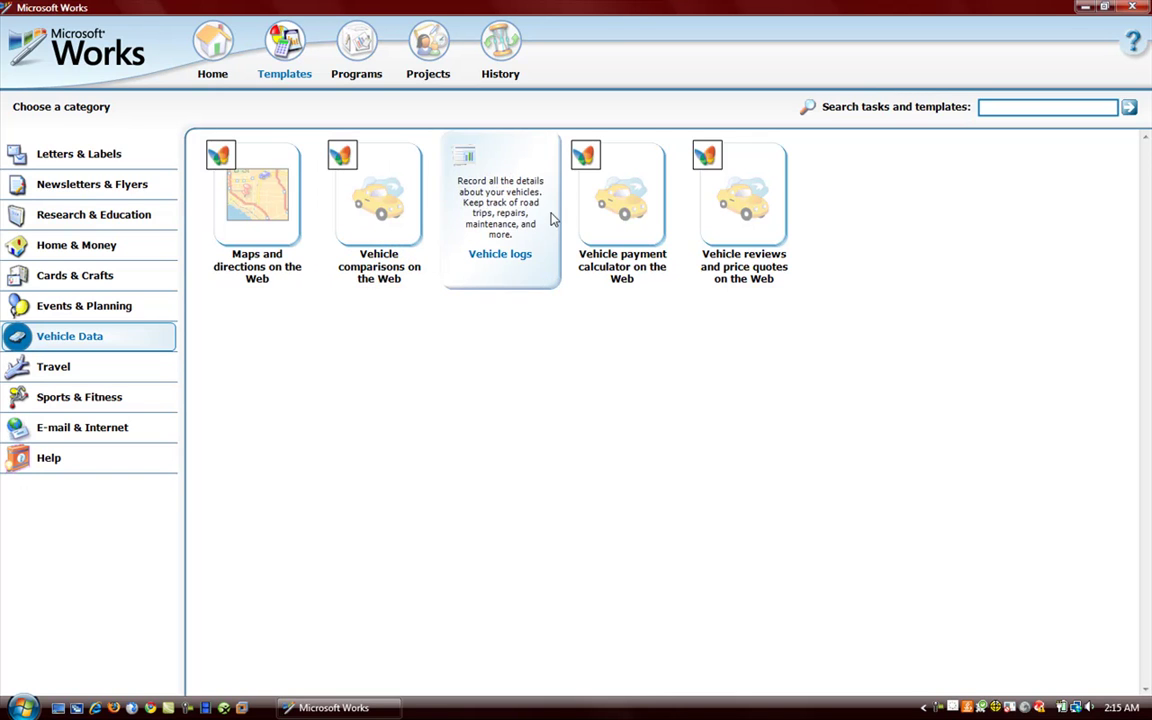
mouse_move(692, 240)
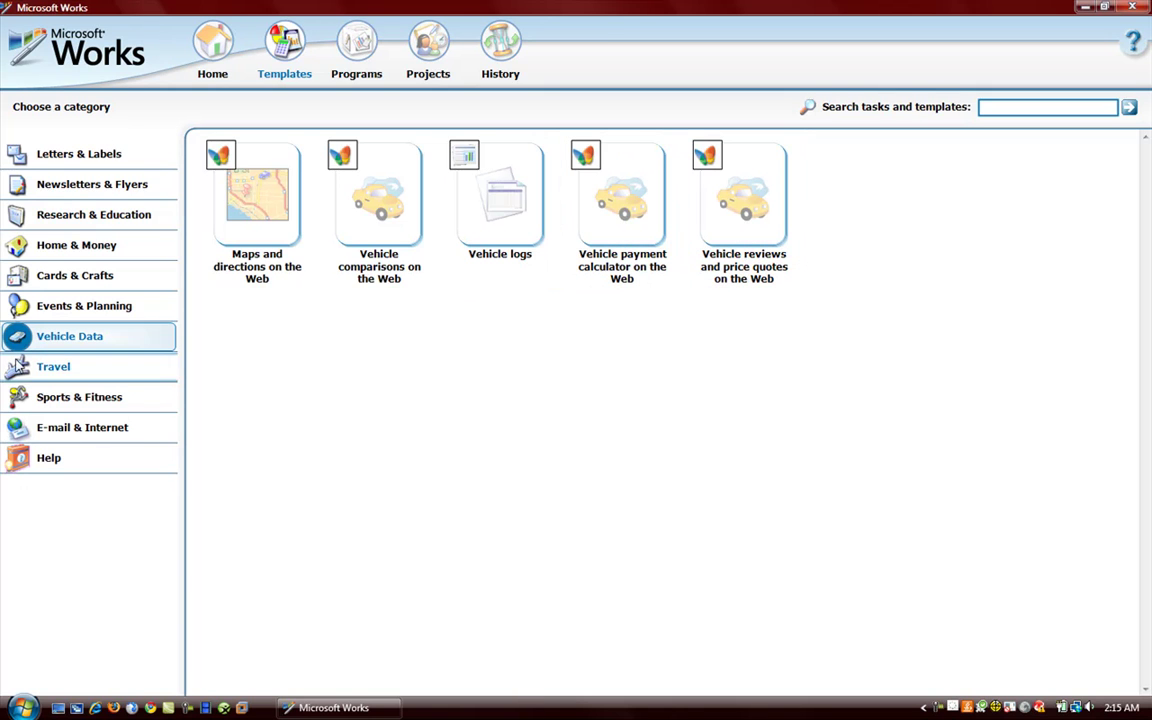
click(55, 366)
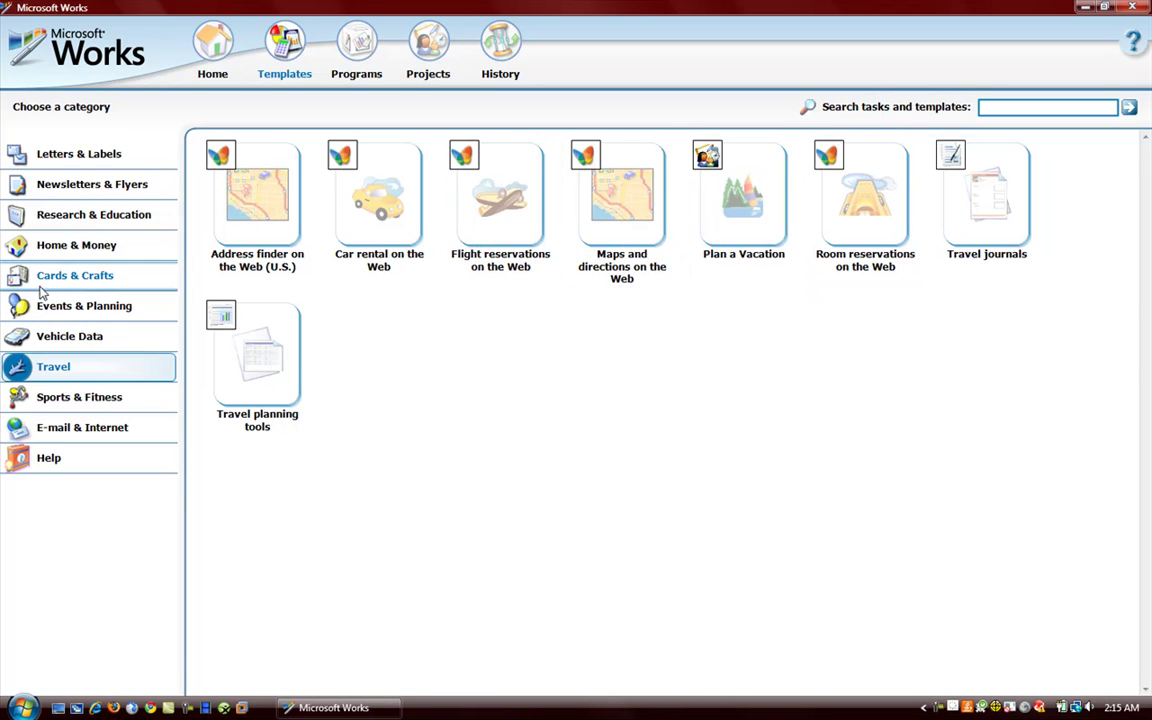
click(70, 336)
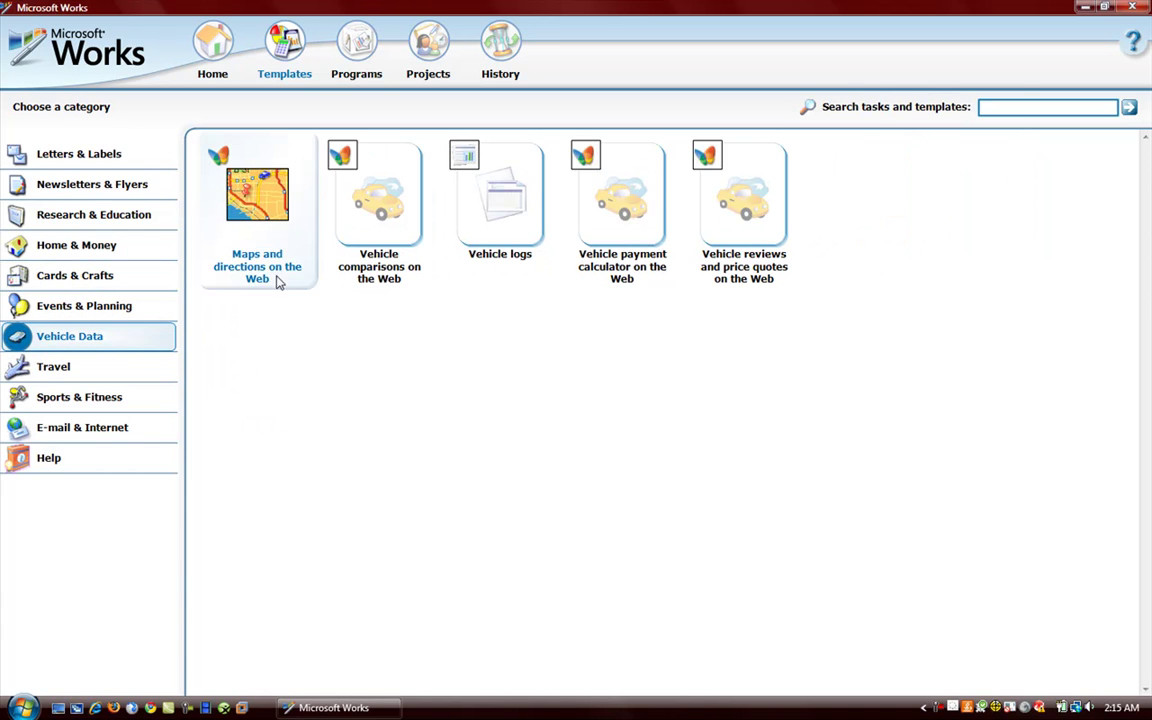
click(27, 370)
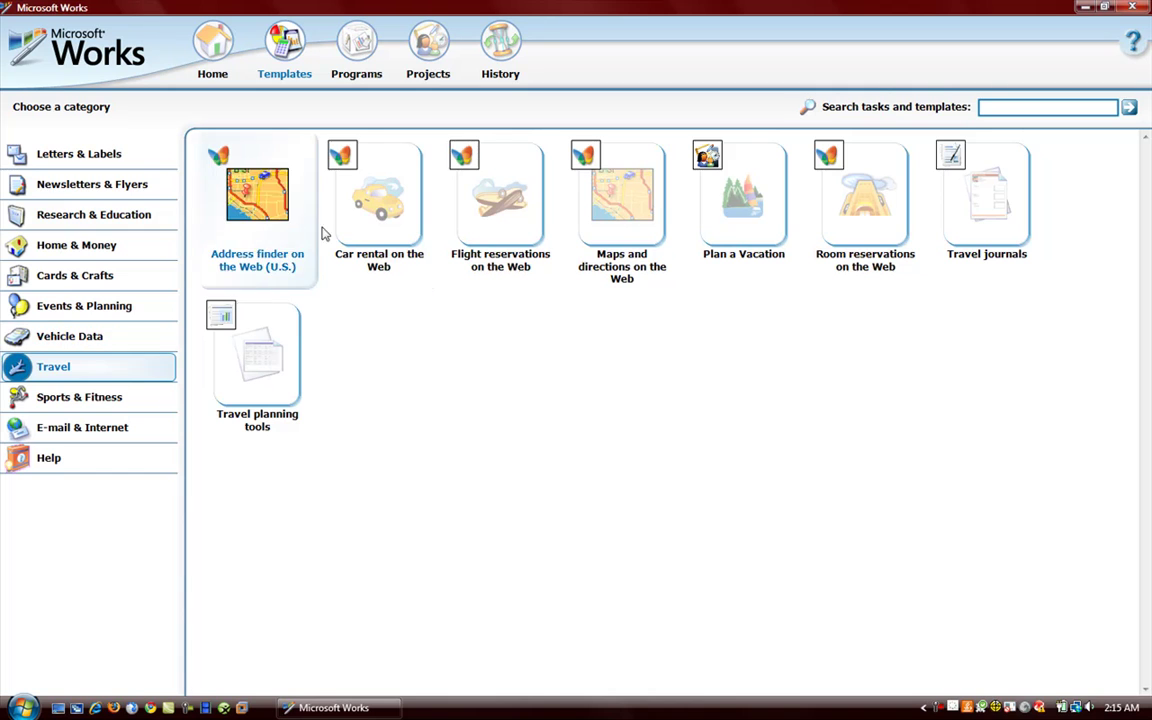
Step: Look through the Sports & Fitness, E-mail & Internet, and Help template categories
click(90, 400)
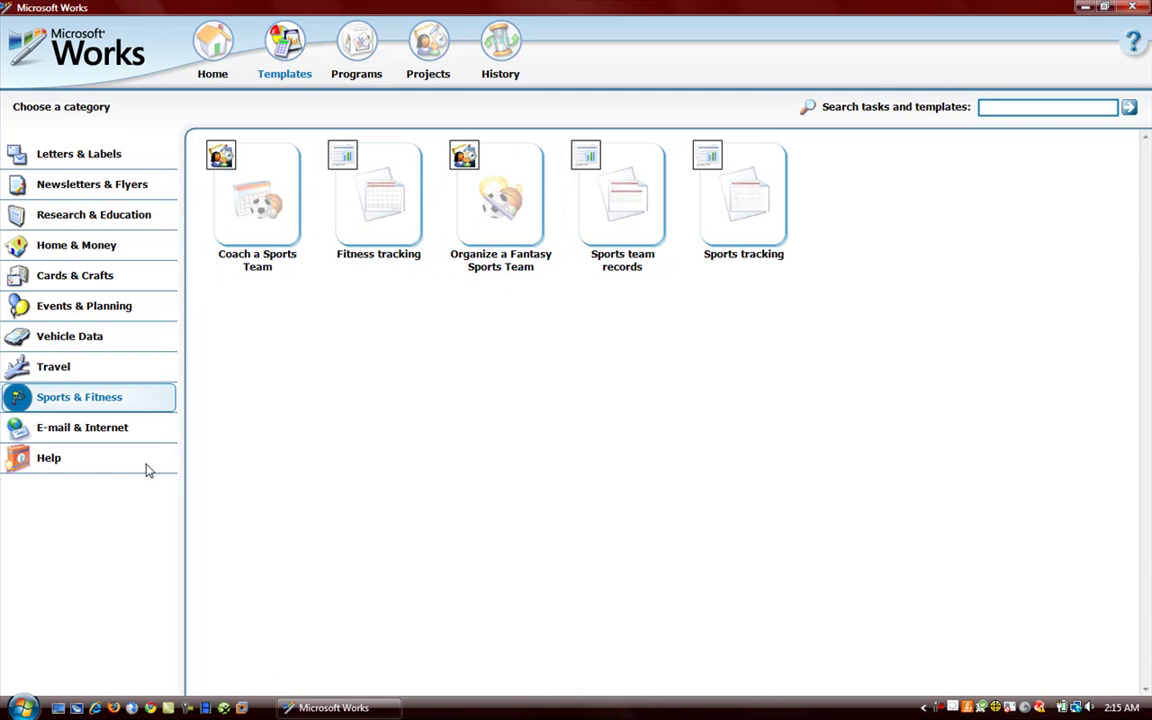
click(88, 434)
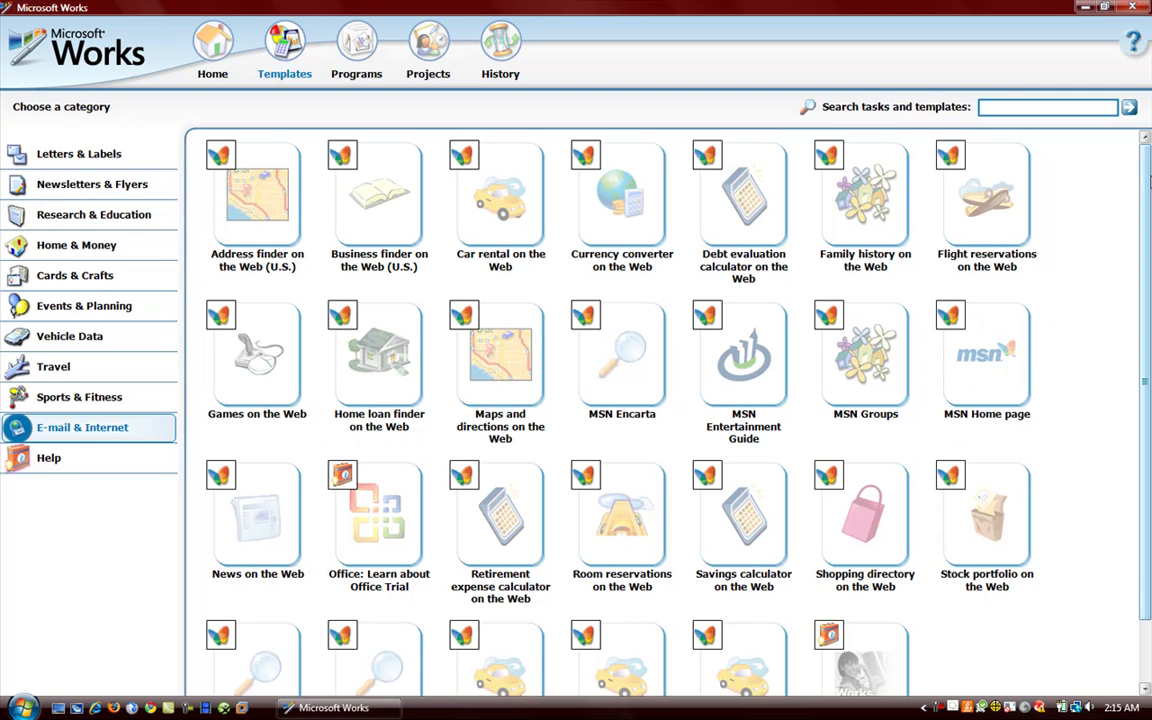
scroll(1148, 181, down, 2)
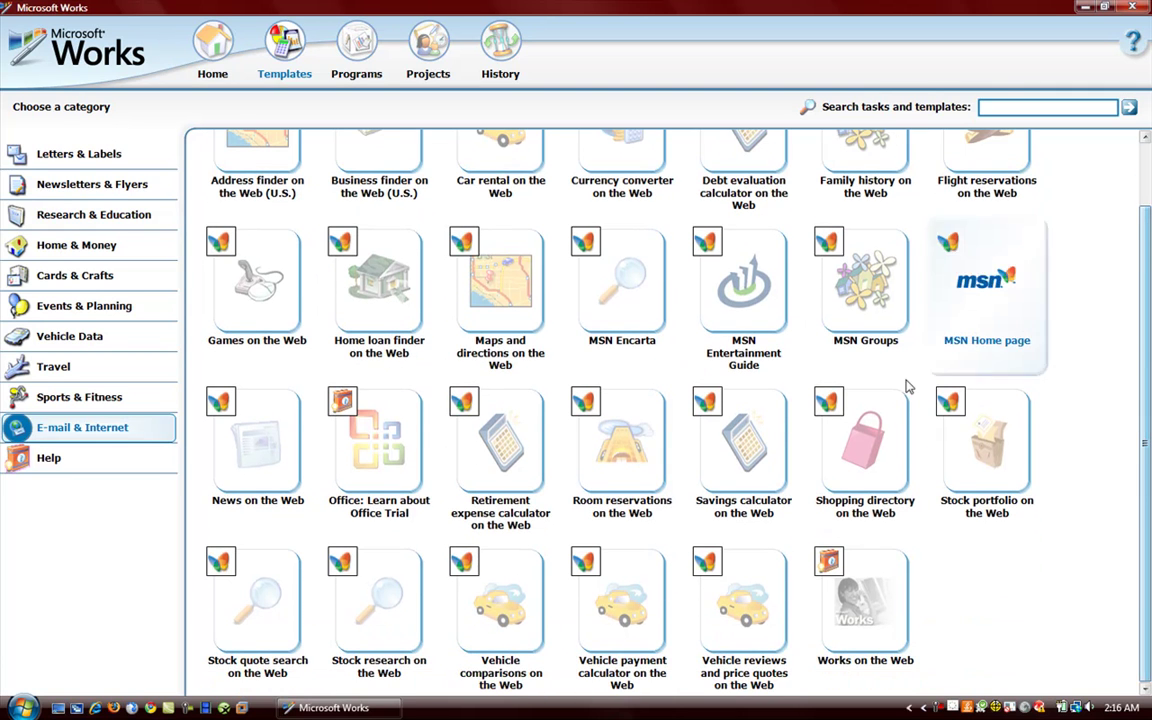
scroll(352, 229, up, 1)
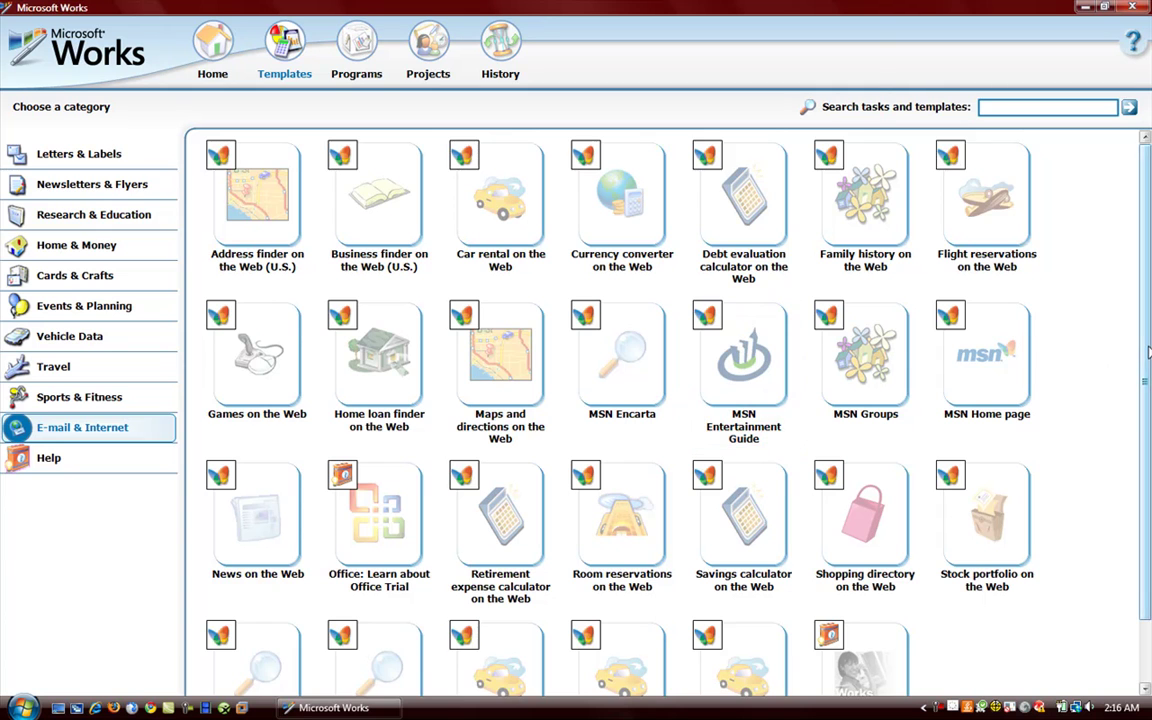
scroll(1148, 348, down, 1)
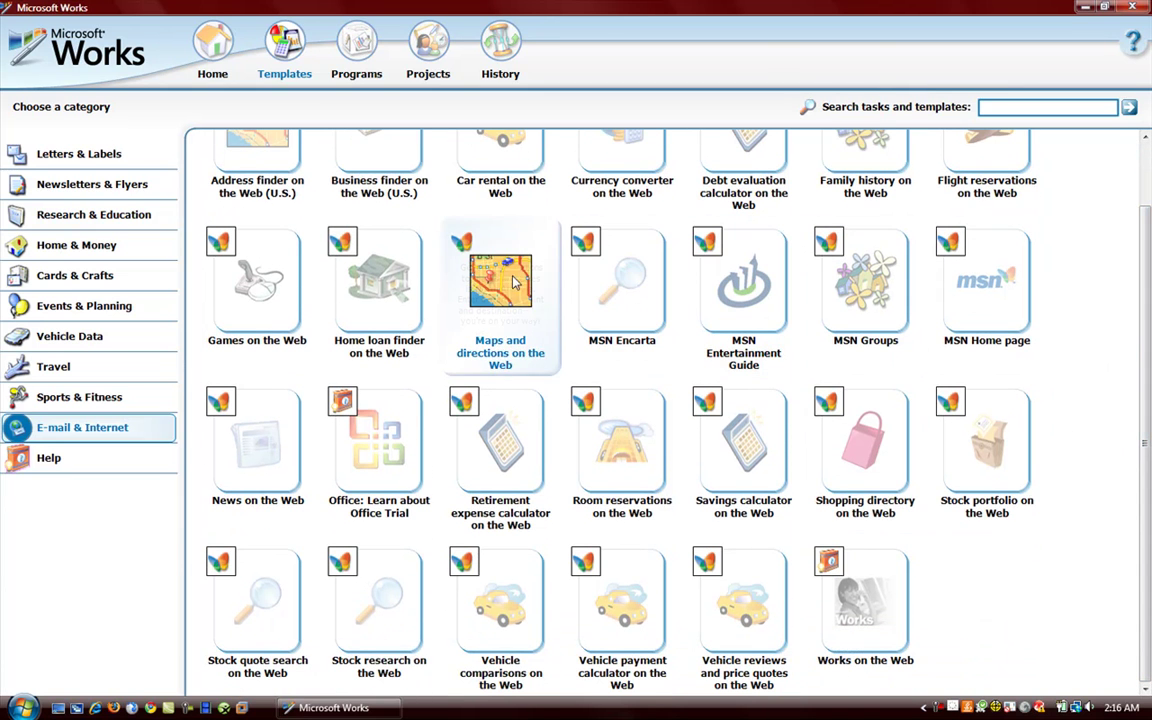
mouse_move(510, 260)
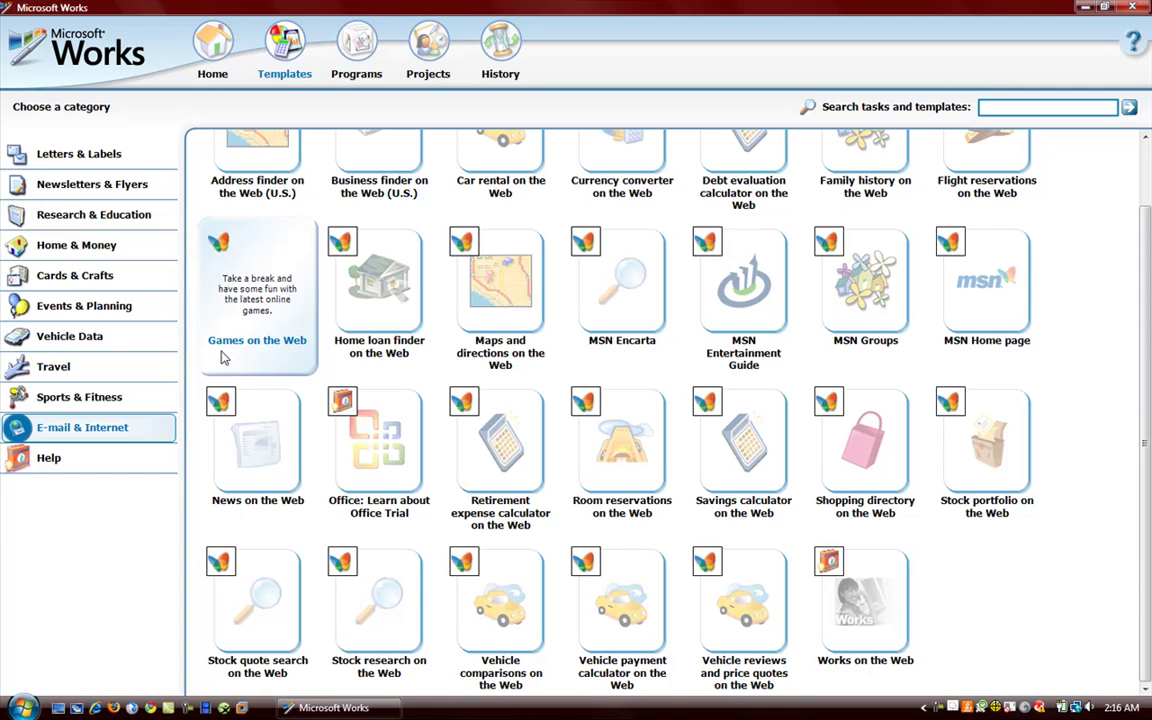
click(95, 457)
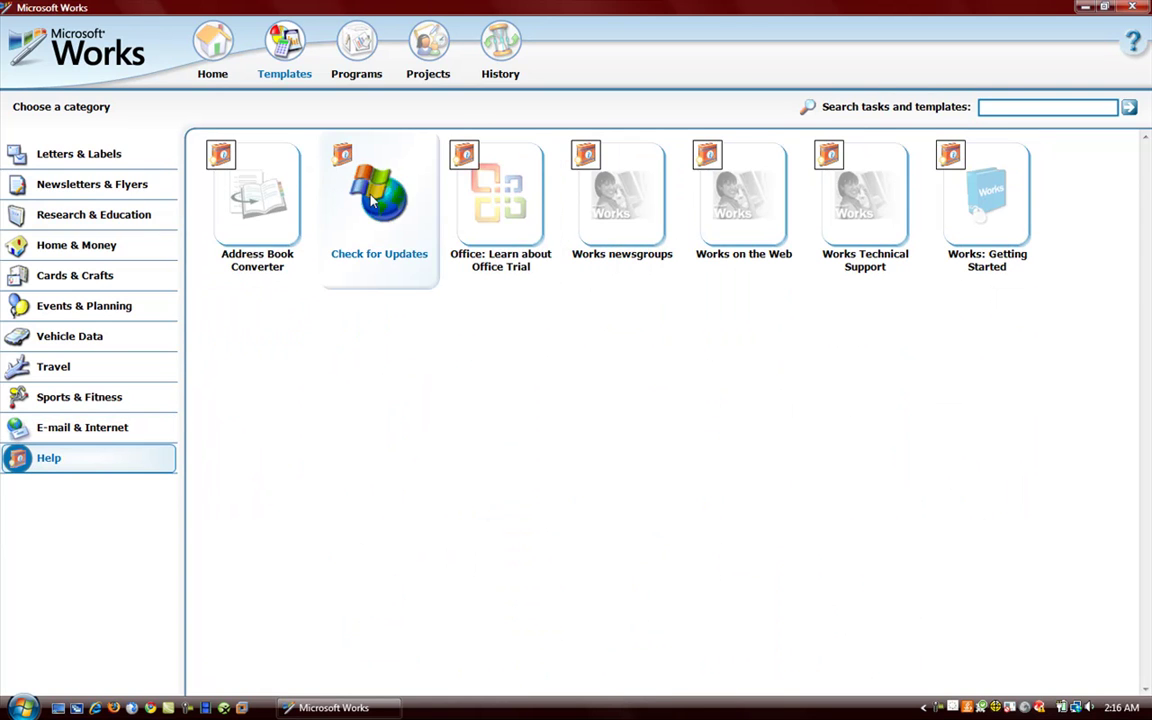
mouse_move(376, 200)
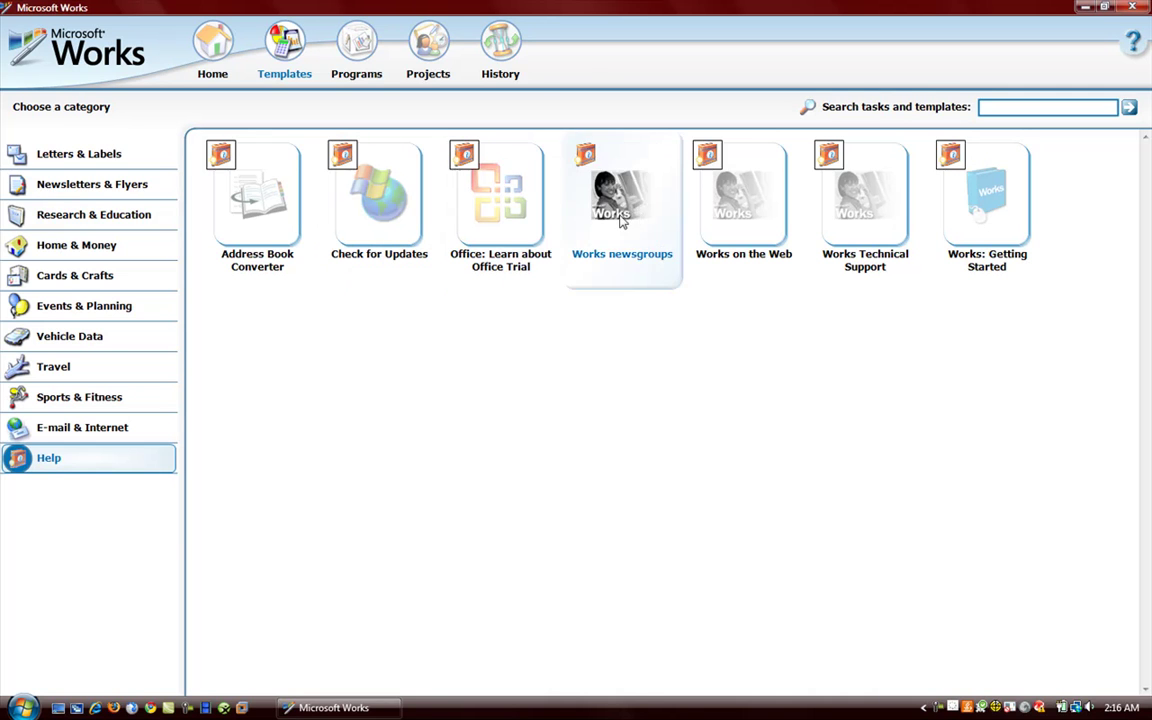
Step: Open the Programs page and look through the full set of Works Word Processor templates
click(350, 57)
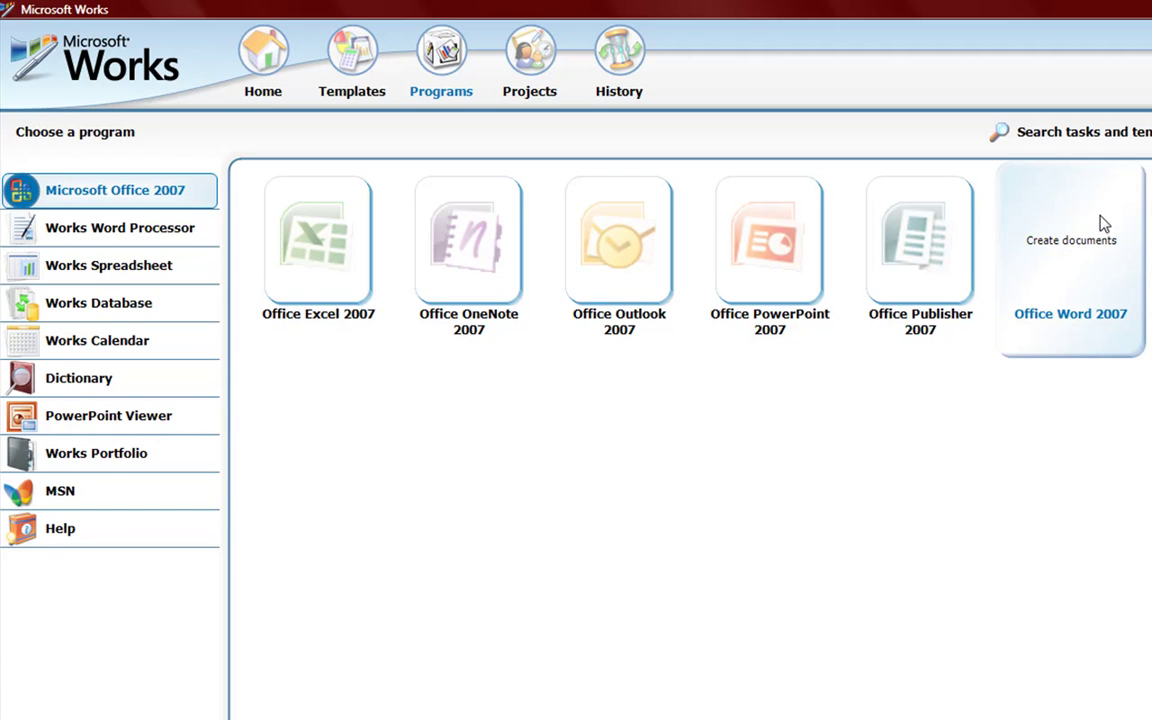
click(24, 229)
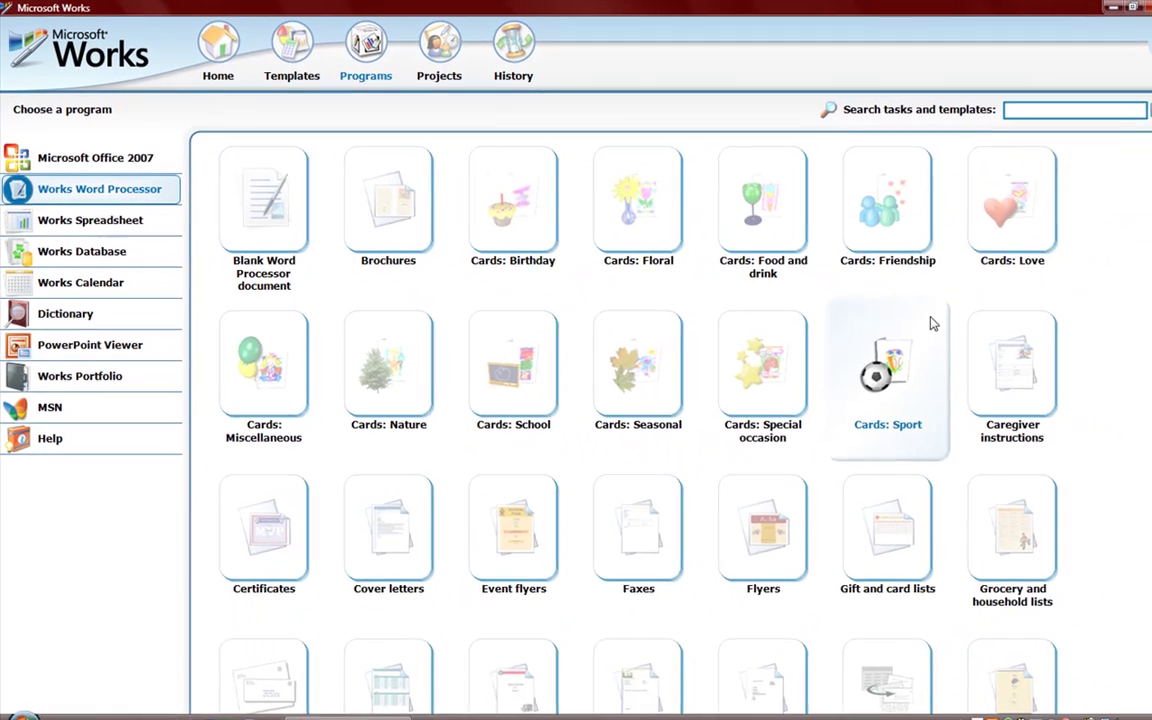
scroll(1148, 430, down, 5)
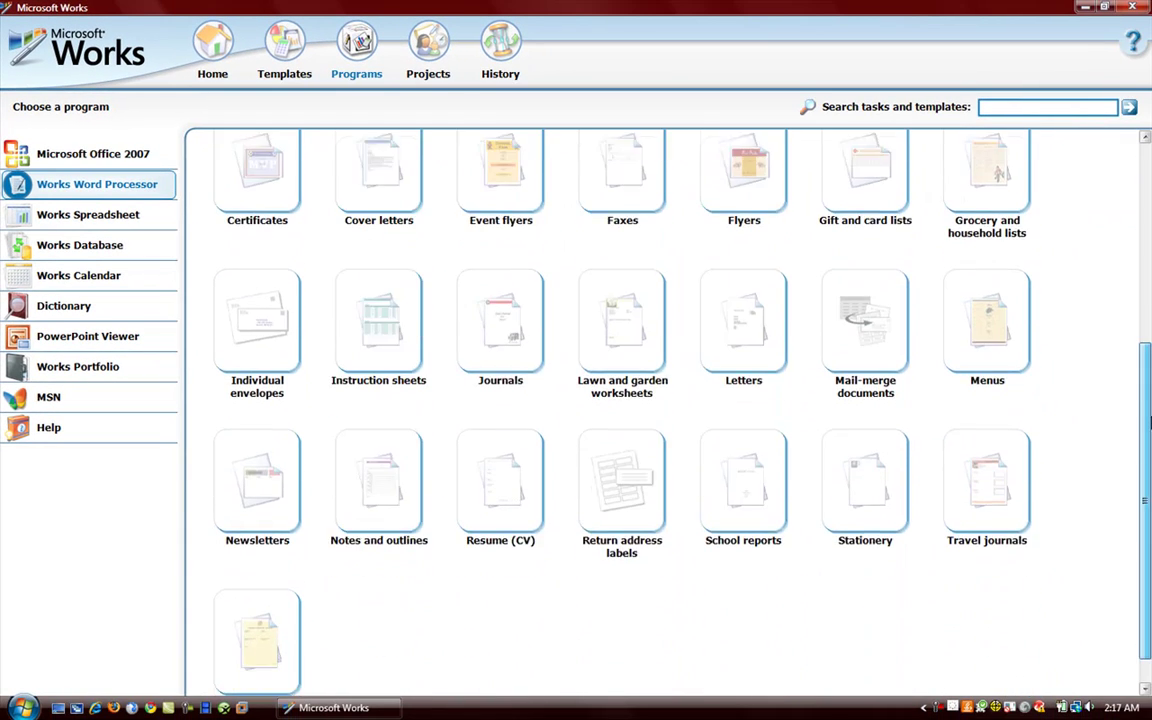
scroll(1148, 425, up, 5)
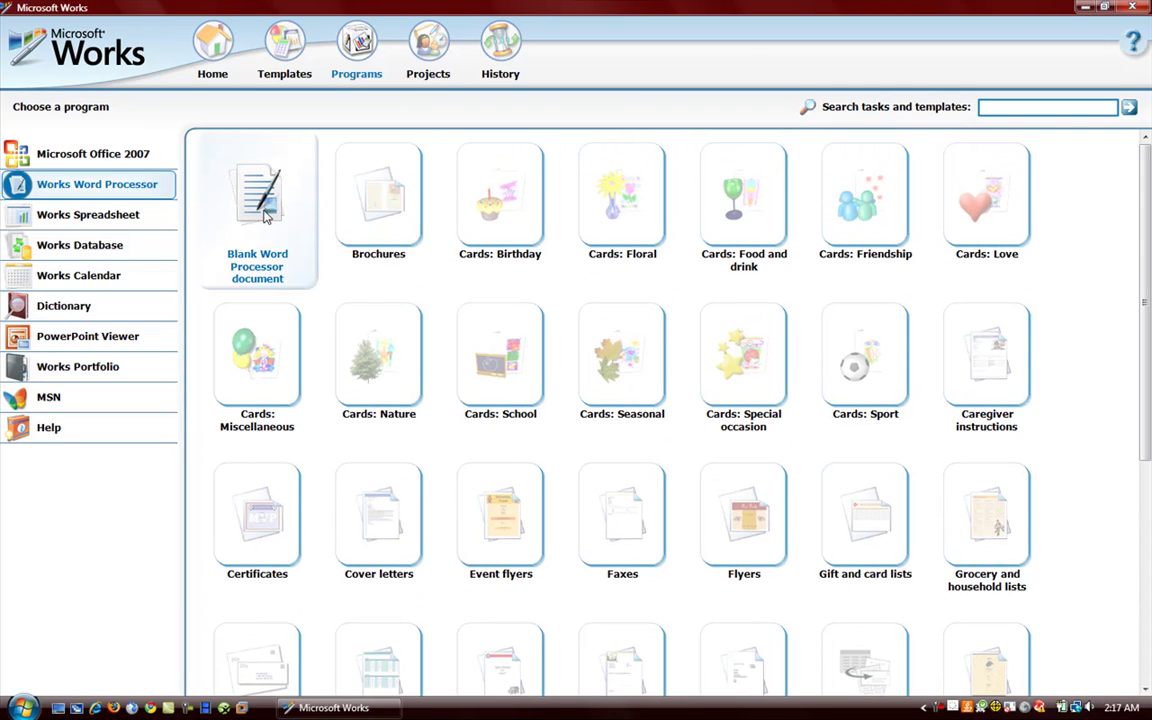
Step: Preview the Half-fold toys, Half-fold wine & cheese, and Half-fold cooking brochure styles, and return to the Word Processor templates
click(398, 234)
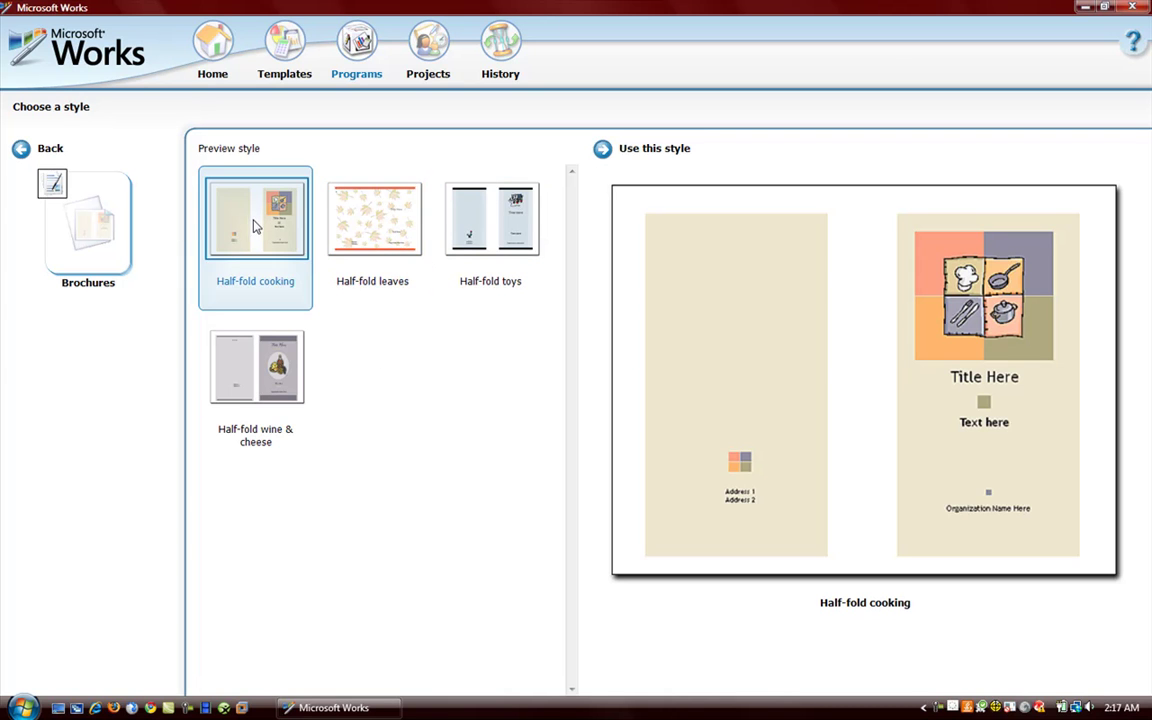
click(459, 238)
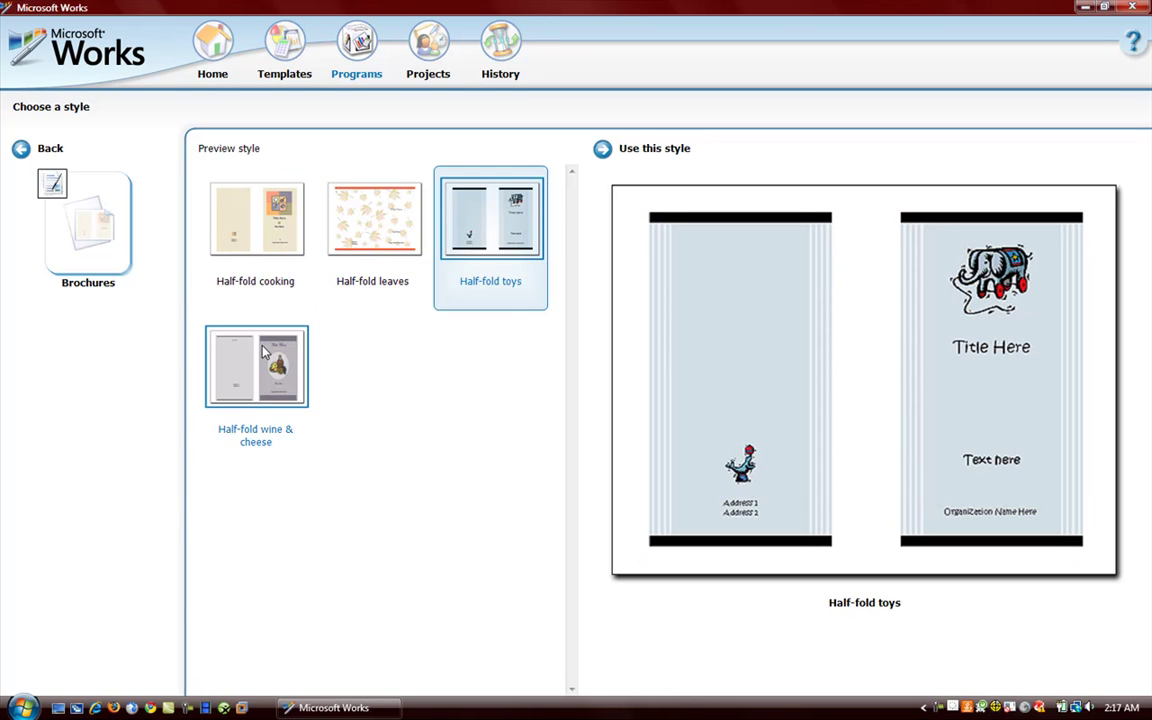
click(238, 318)
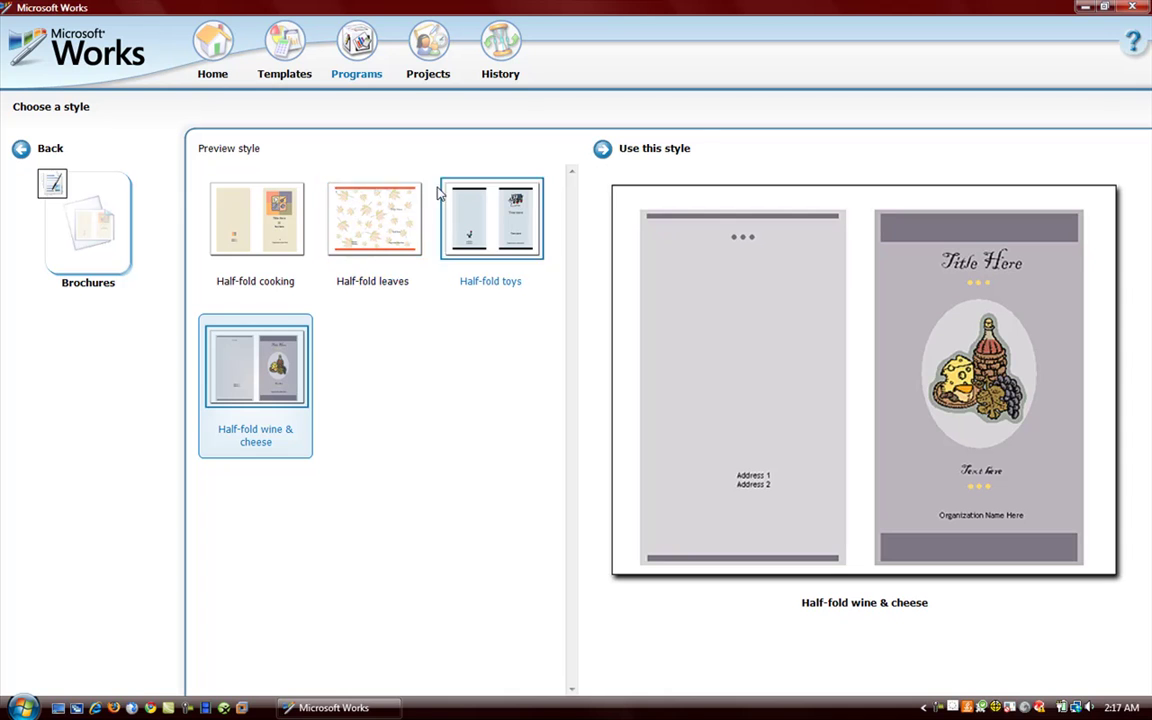
click(256, 215)
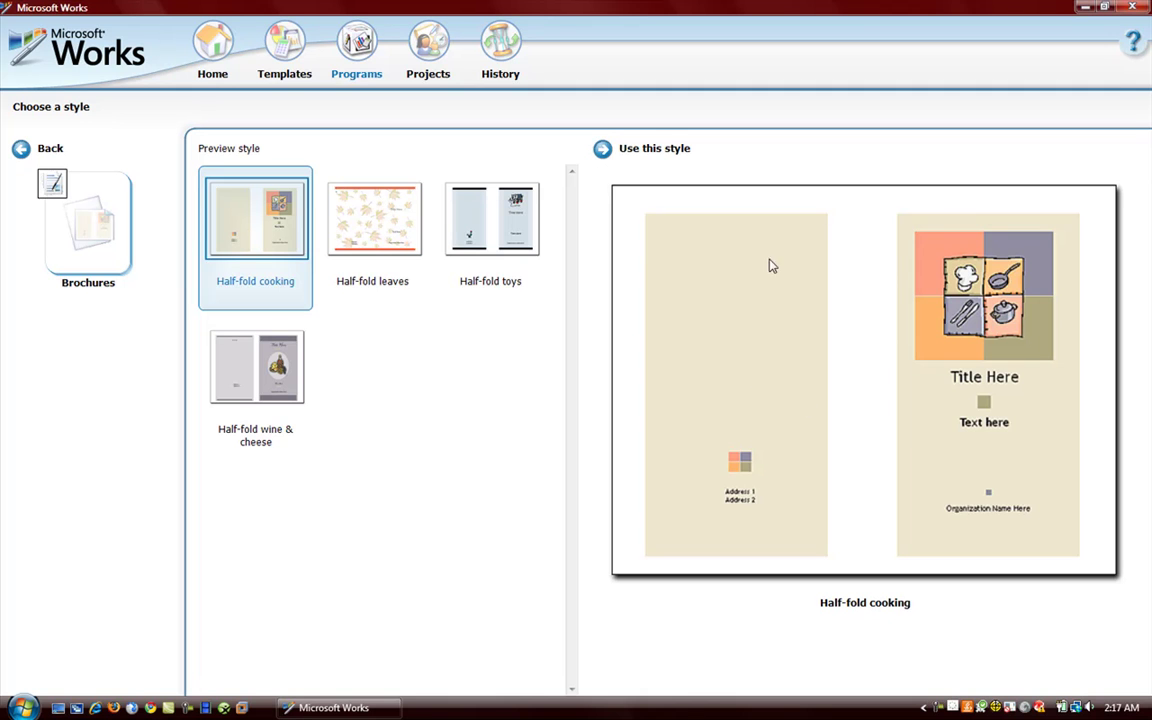
click(20, 149)
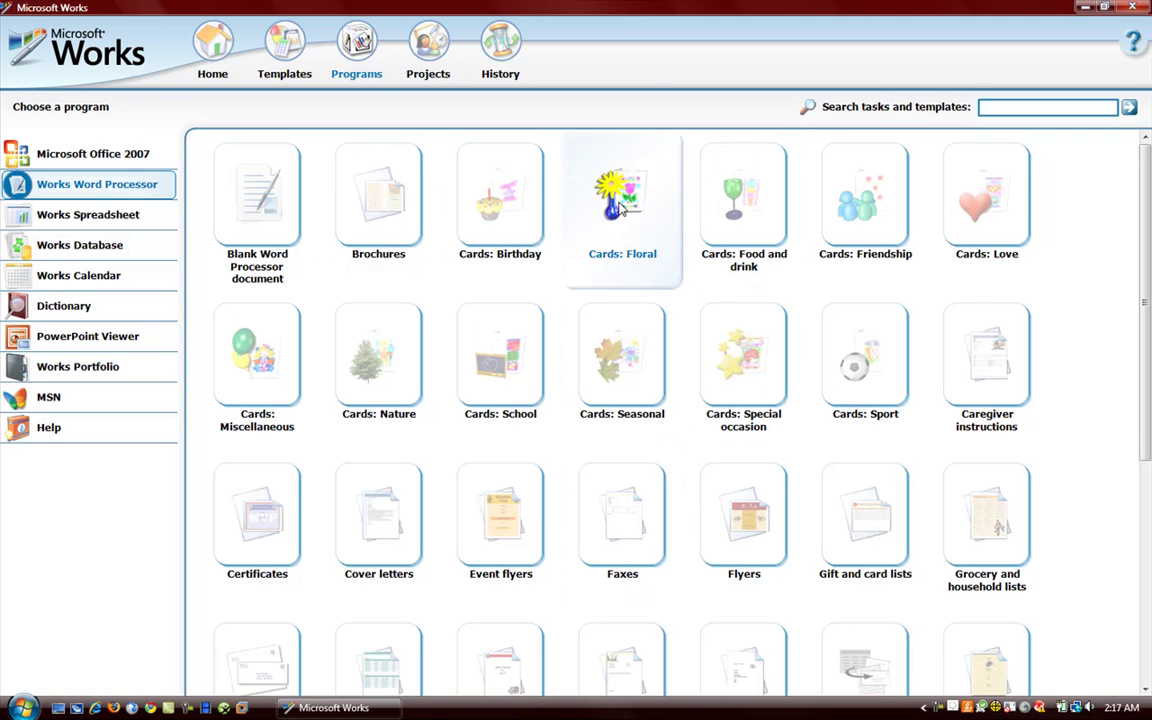
Step: Preview the Modern and Simple styles of the Menus template and return to the template list
scroll(1145, 378, down, 3)
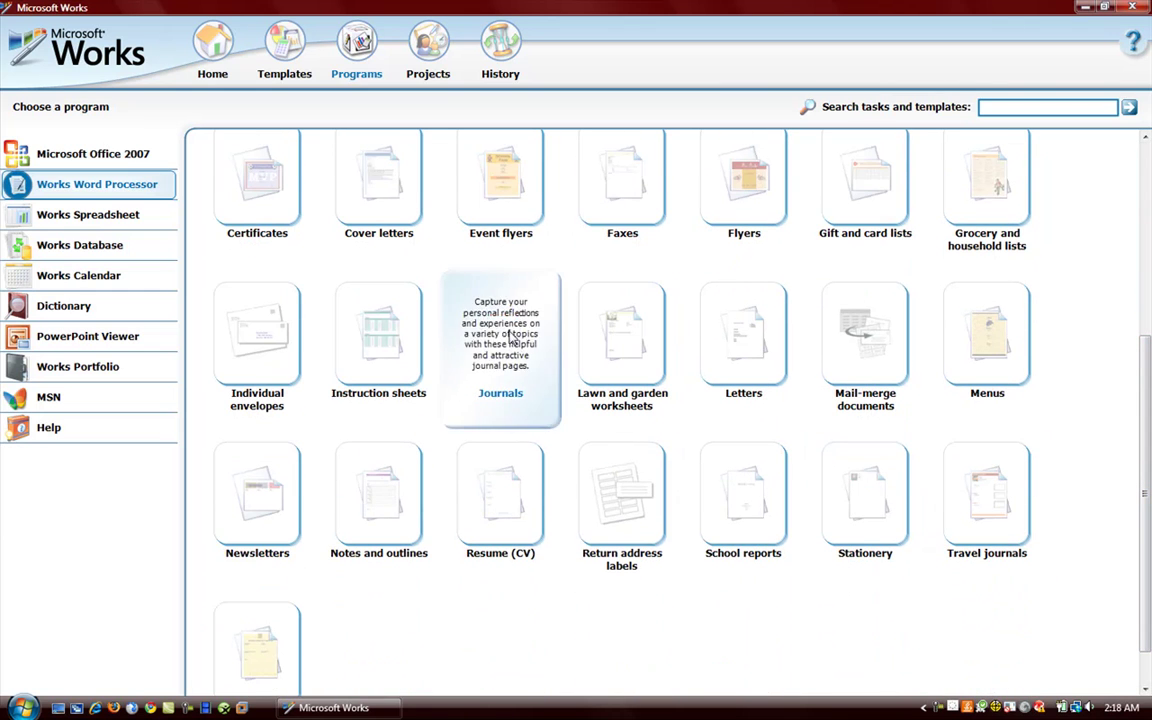
click(1012, 342)
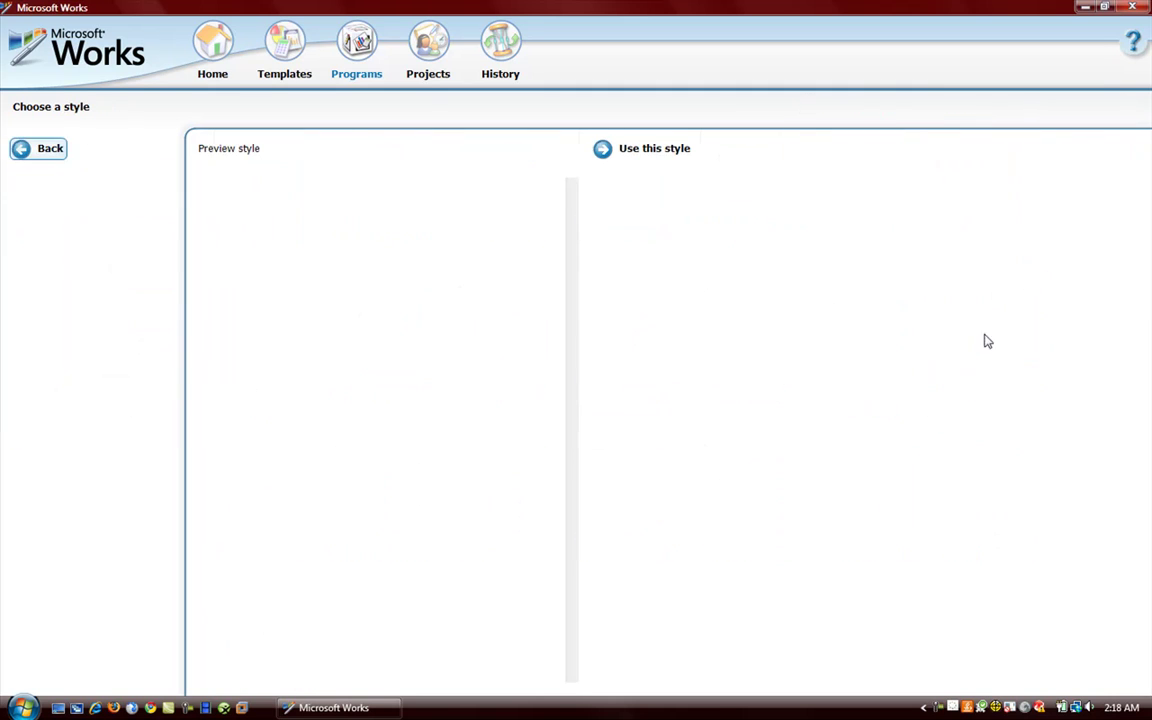
click(366, 257)
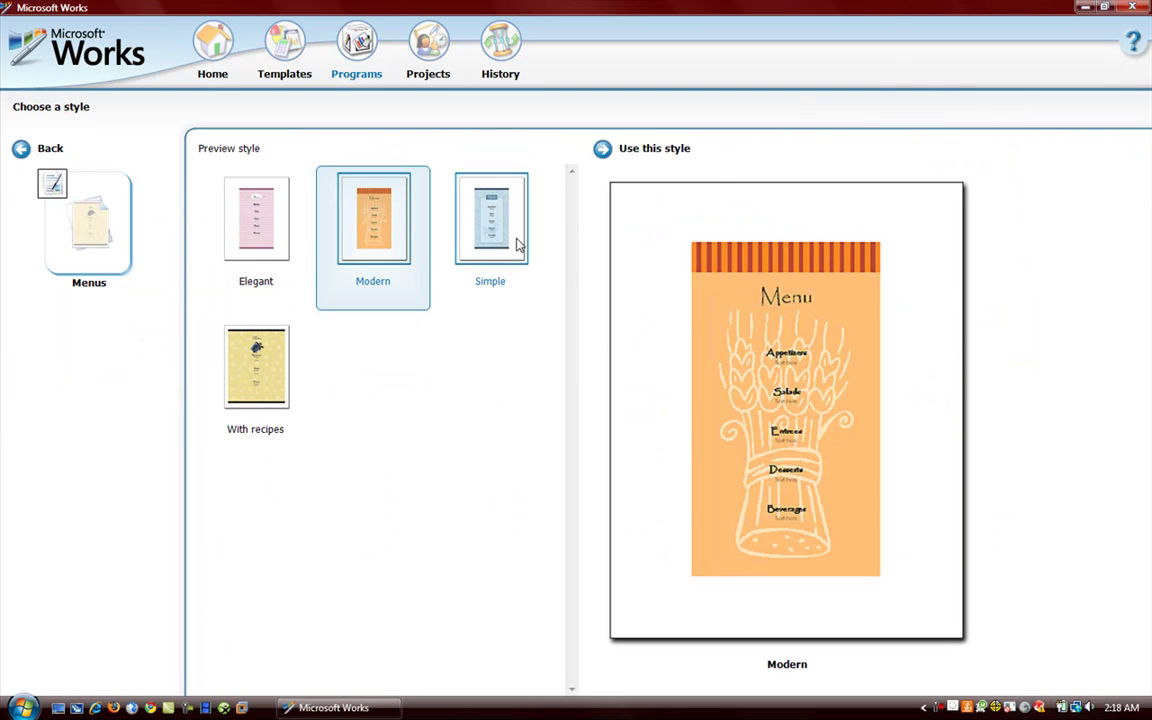
click(484, 268)
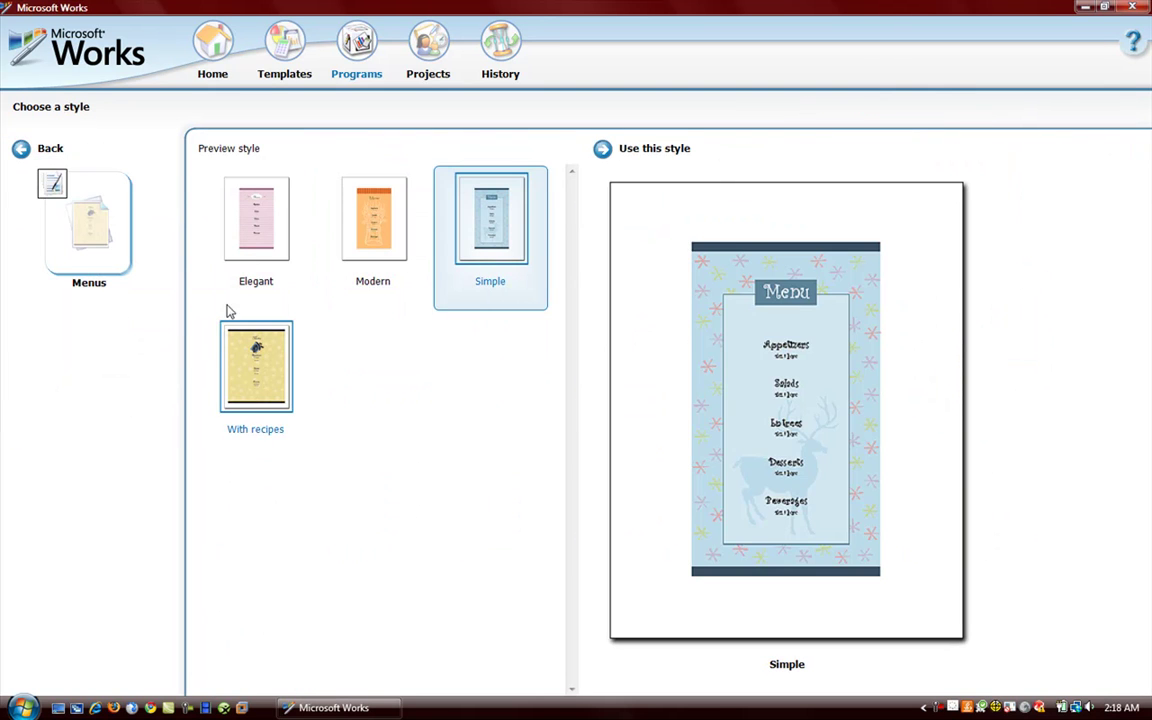
click(38, 151)
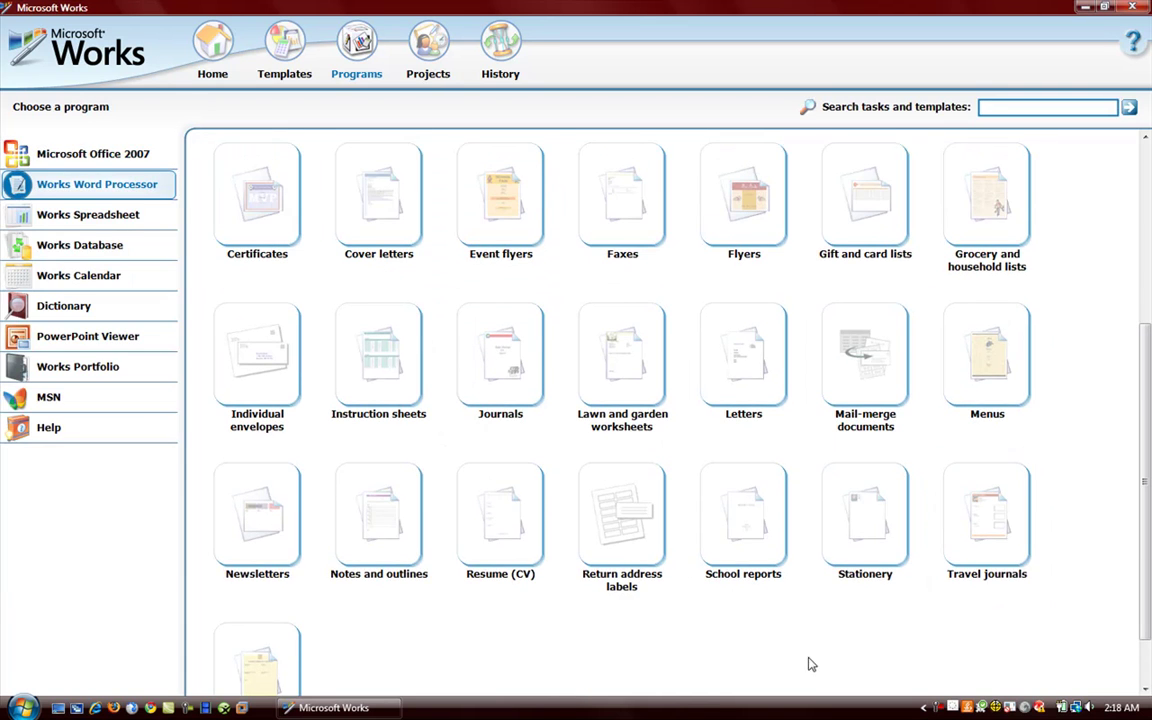
Step: Preview the Topic sentence and Outline styles of the Notes and outlines template, and return to the list
click(379, 545)
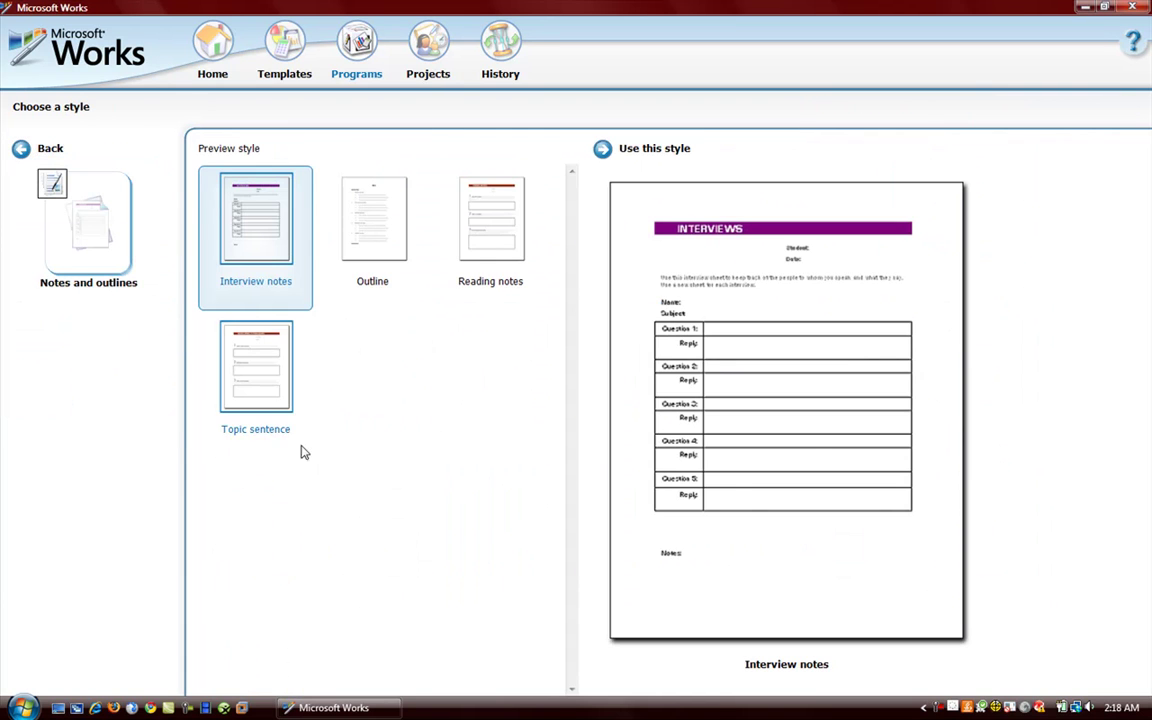
click(282, 405)
click(382, 270)
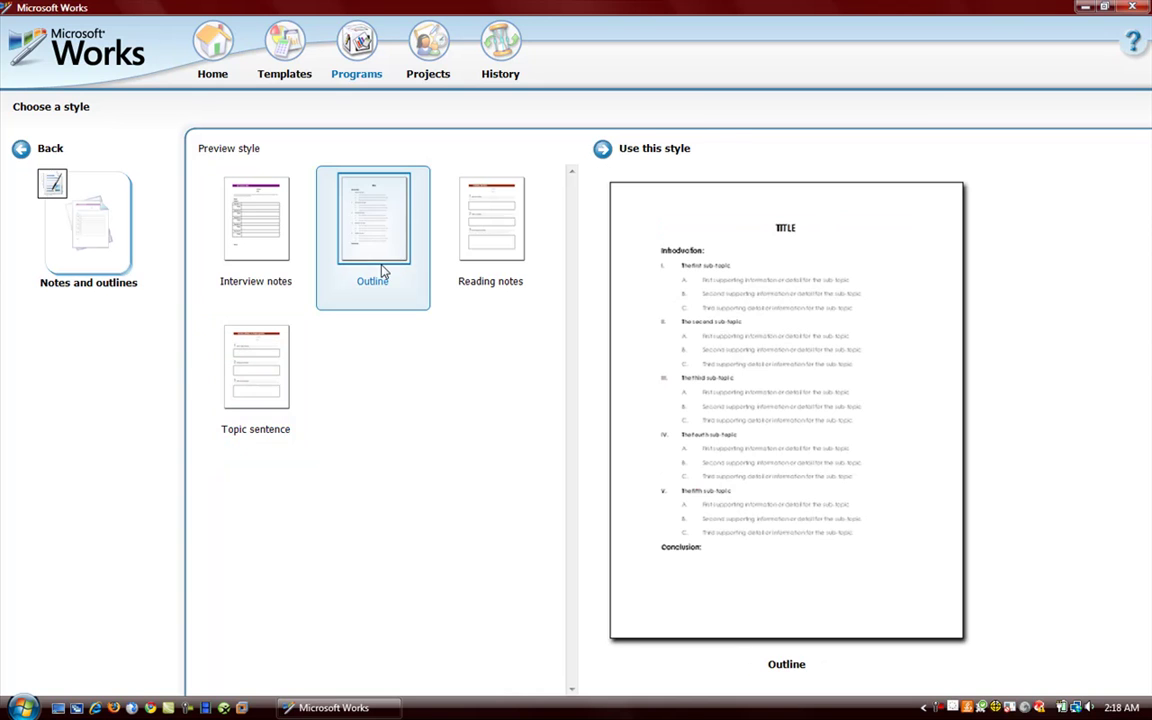
click(20, 149)
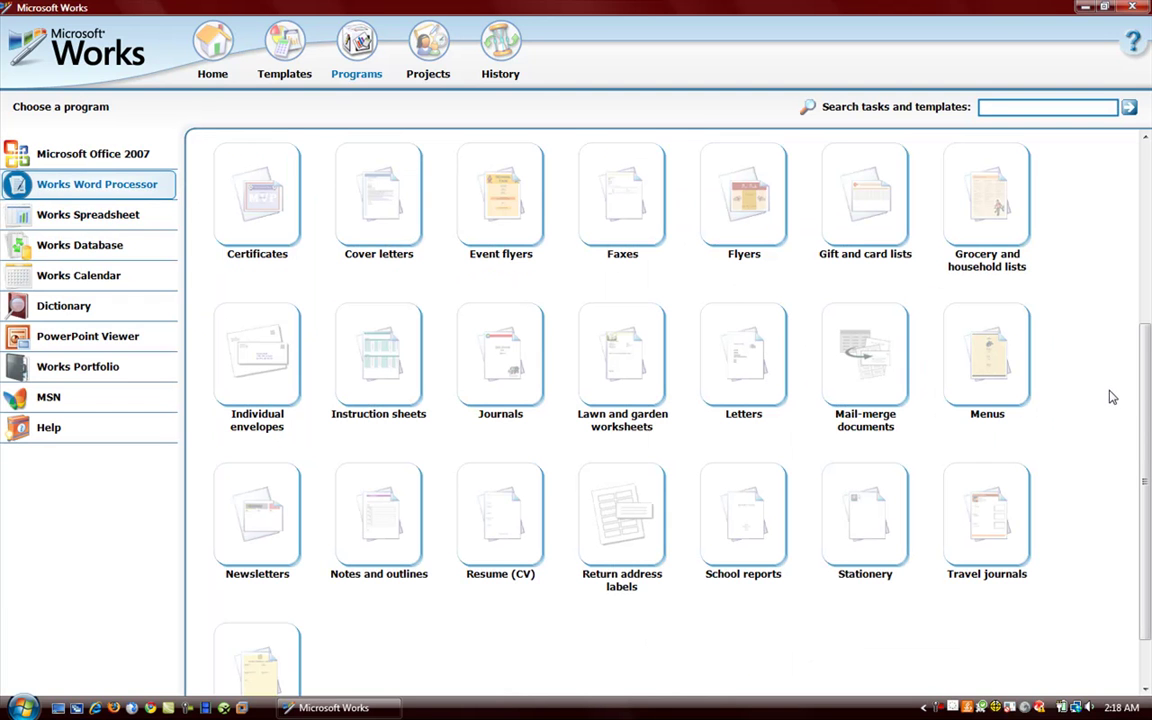
Step: Preview the Functional resume style of the Resume (CV) template and return to the template list
drag(1145, 437, 1147, 493)
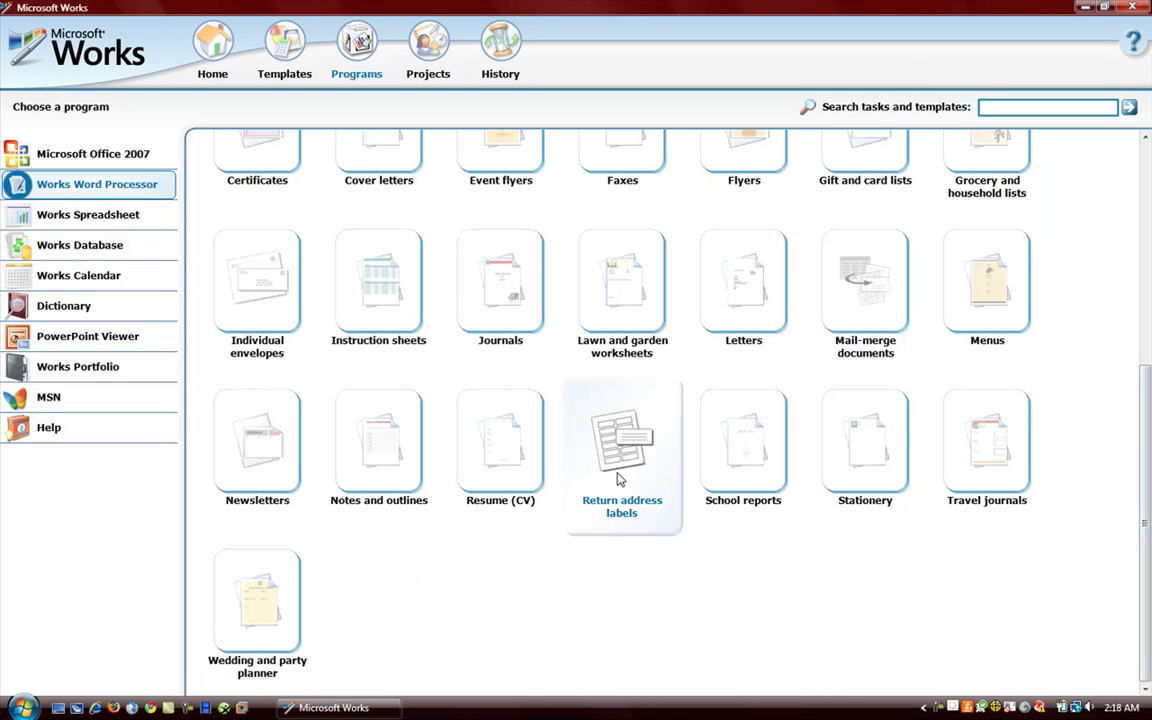
click(540, 477)
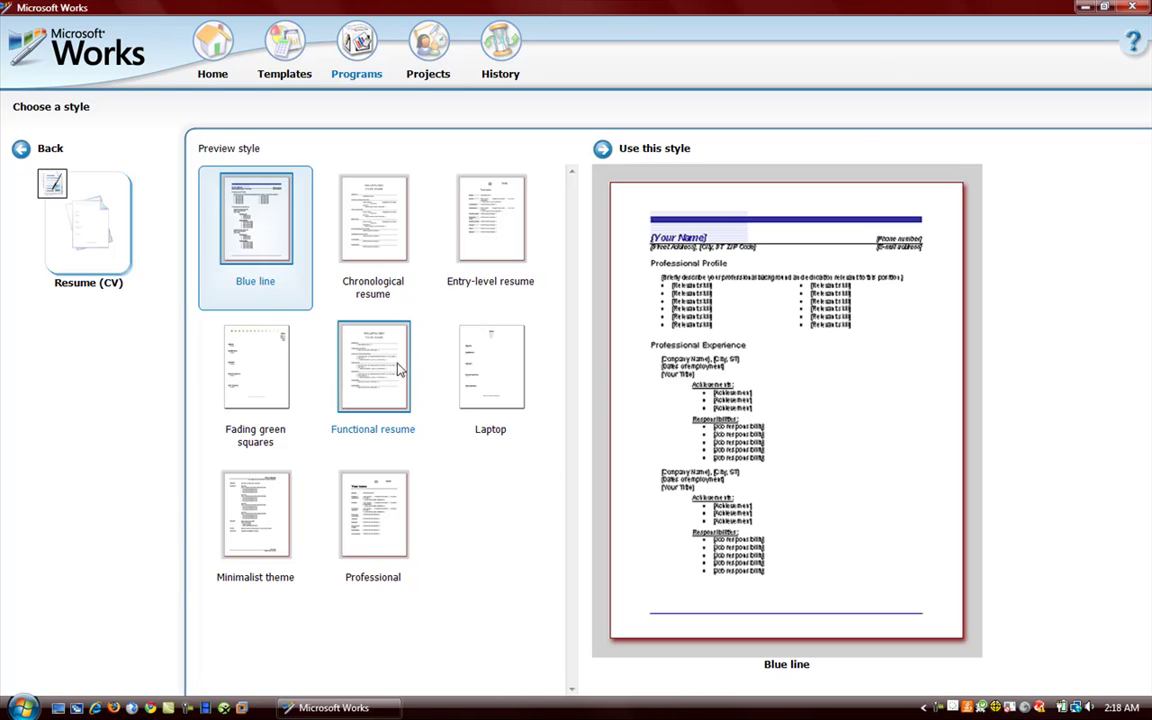
click(376, 366)
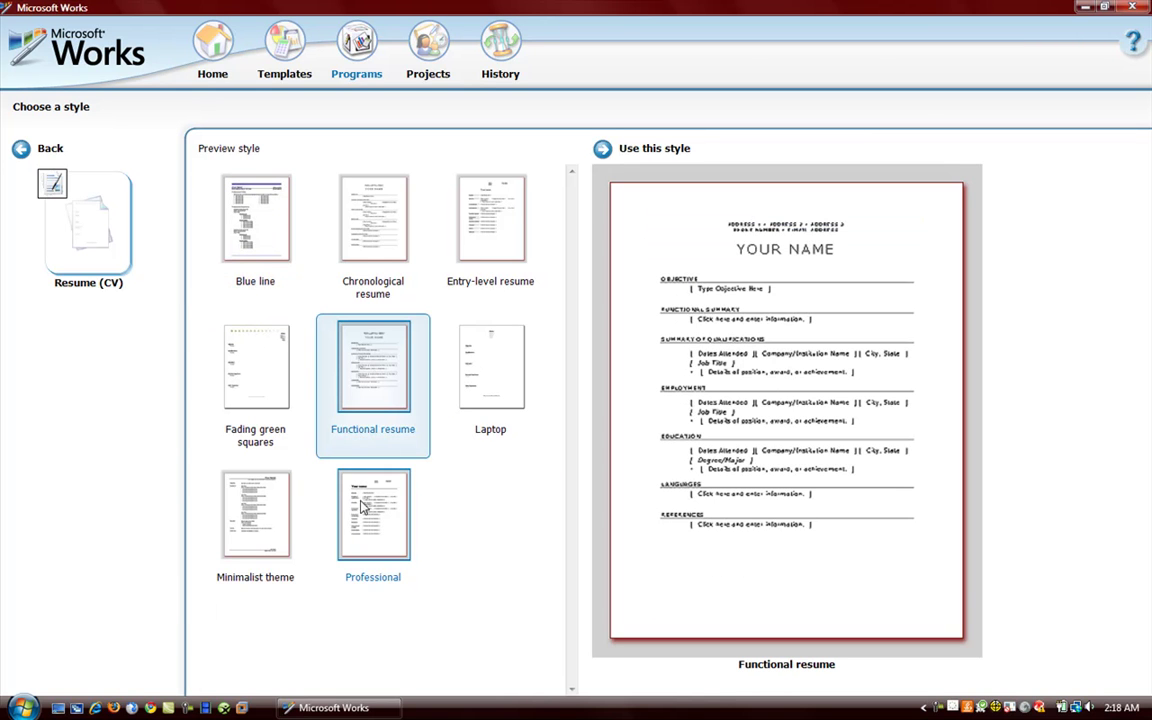
click(22, 148)
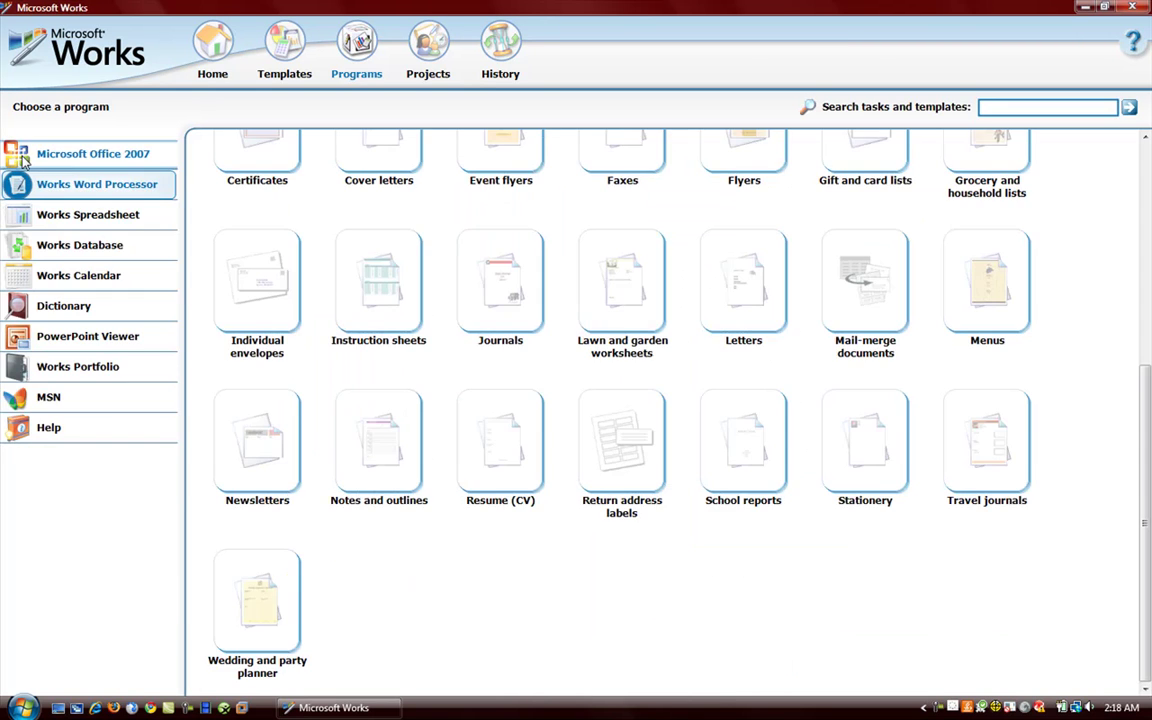
Step: Show the Works Spreadsheet templates, preview the Dental record style of Medical records, and return to the template list
click(114, 217)
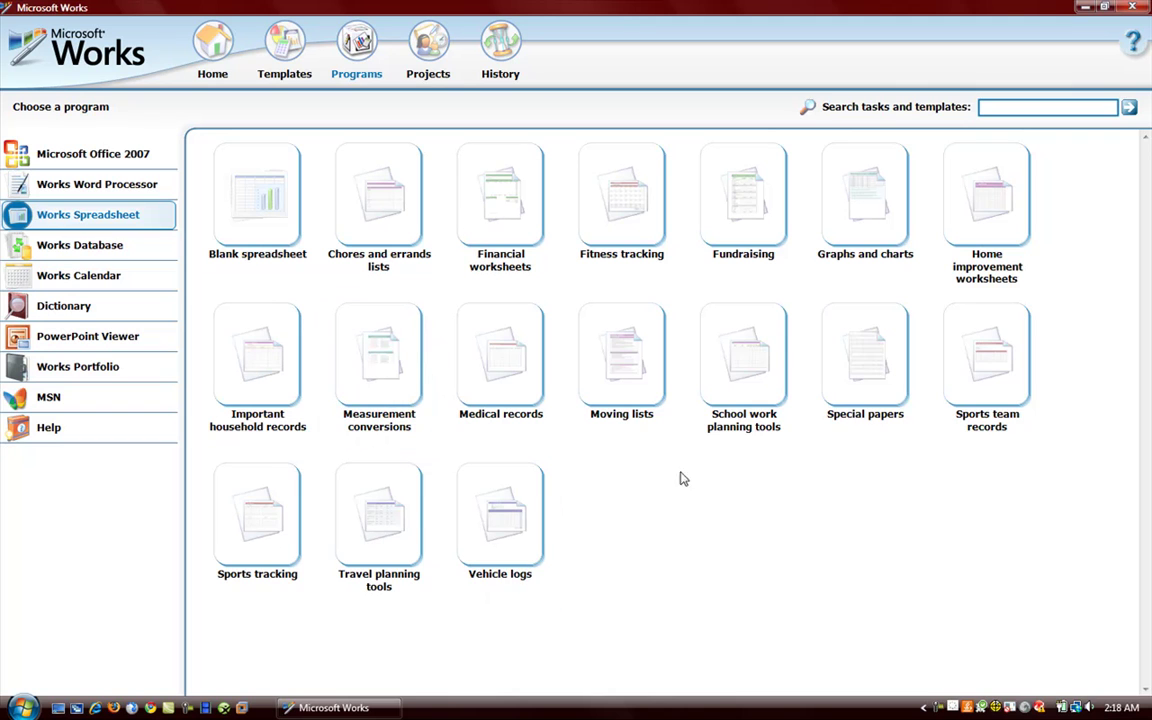
click(517, 386)
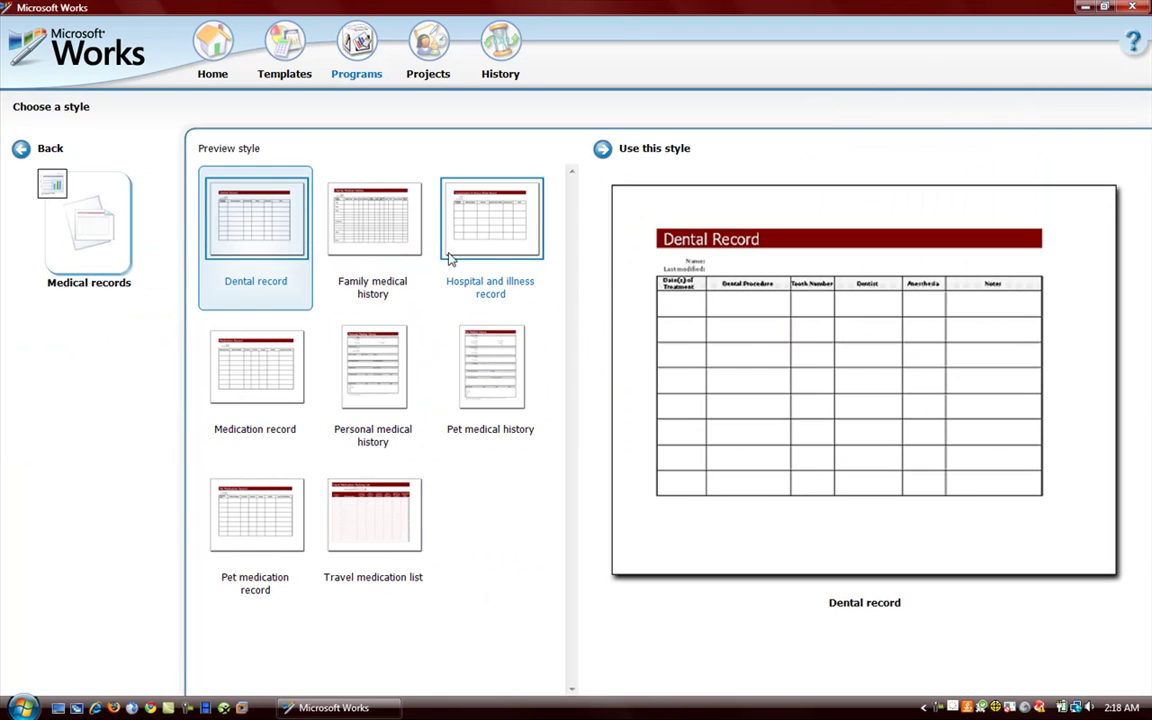
click(34, 147)
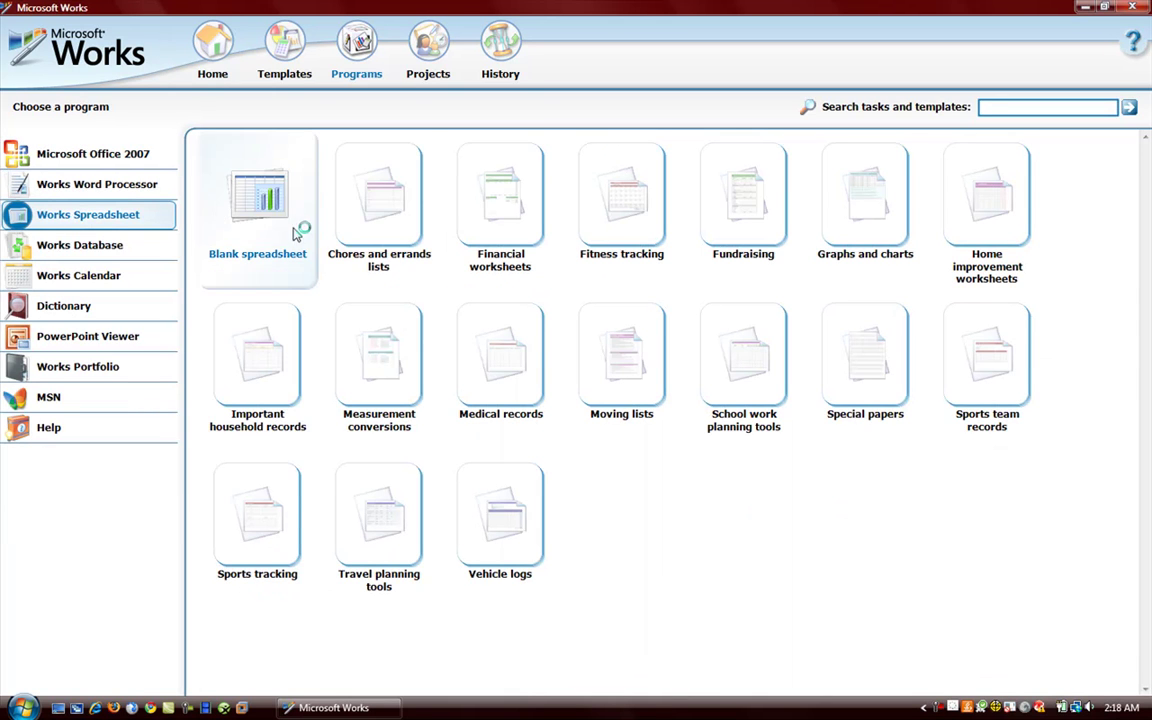
Step: Preview the Insurance policy log, Food and drink planner, Party budget and Party planner styles of Important household records, and return to the template list
click(251, 404)
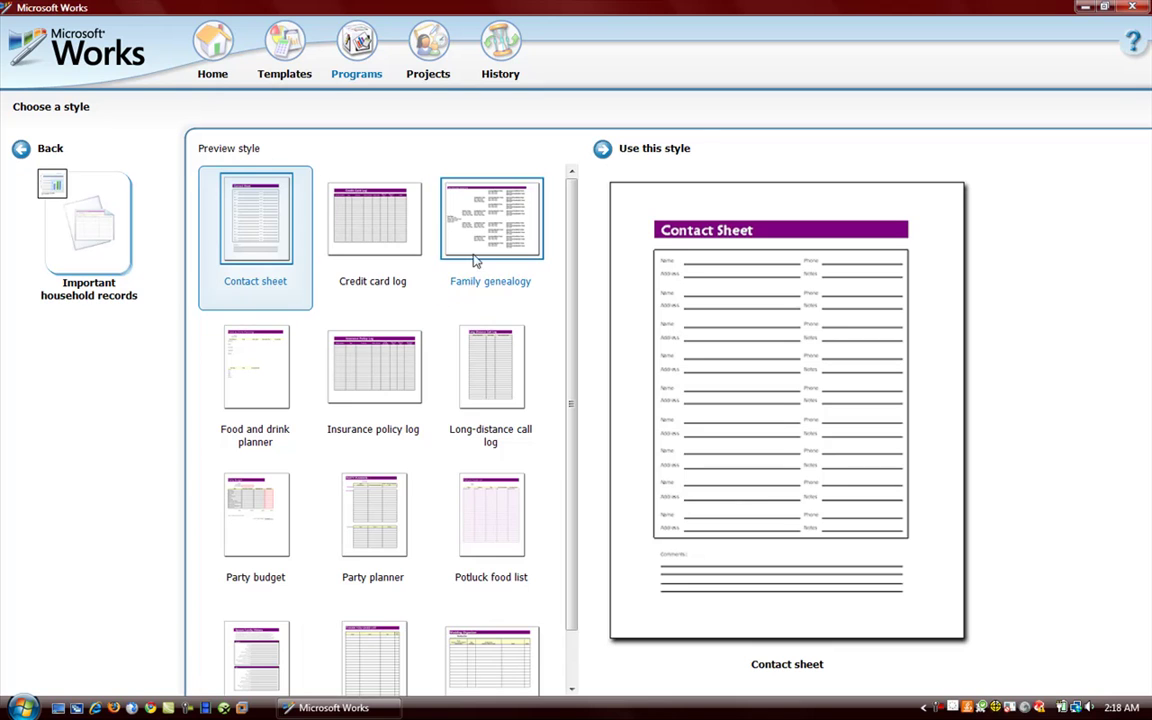
click(390, 344)
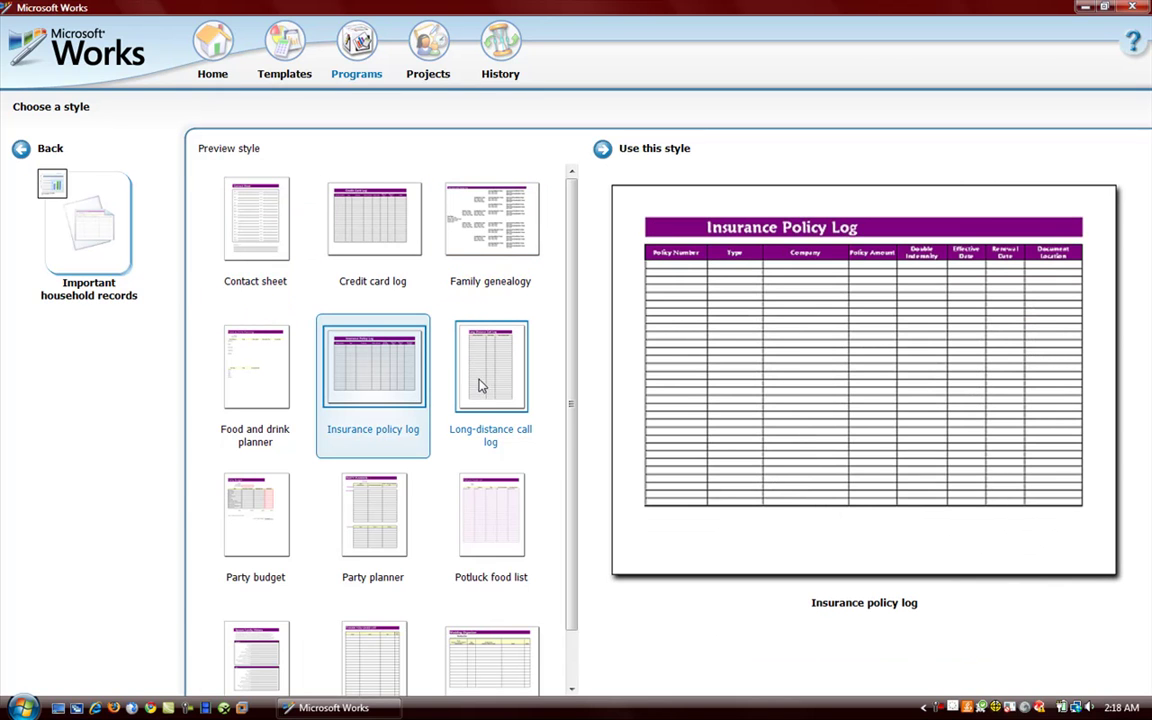
click(230, 345)
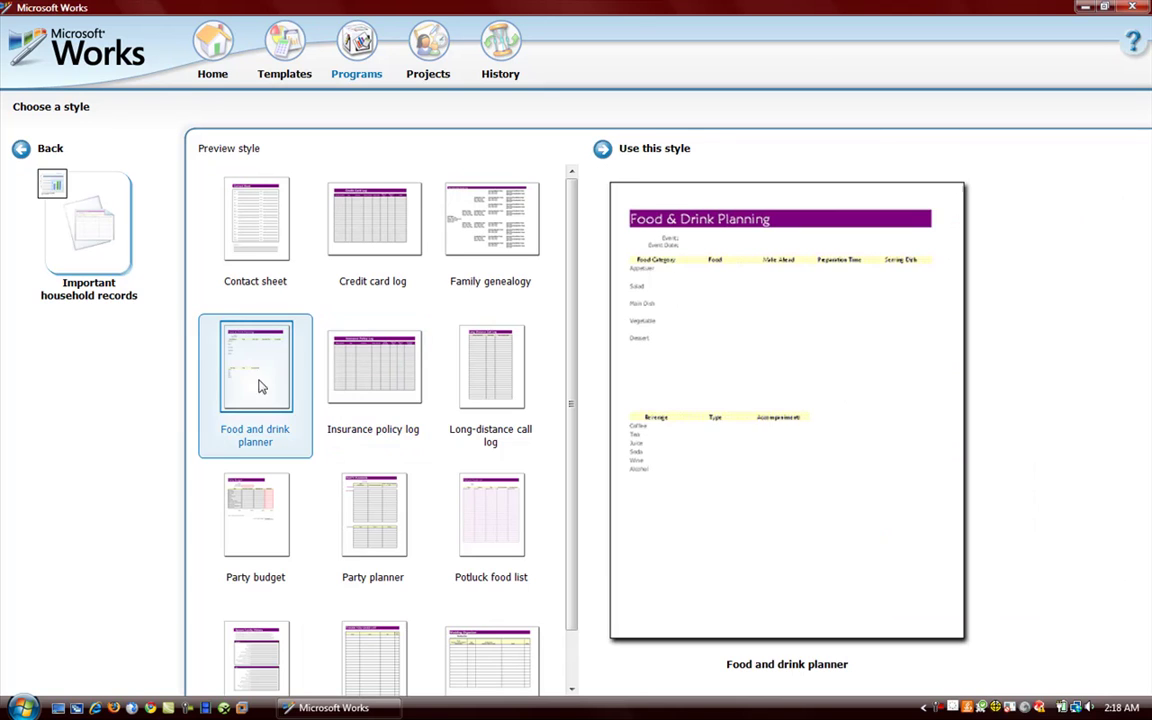
click(265, 570)
click(373, 553)
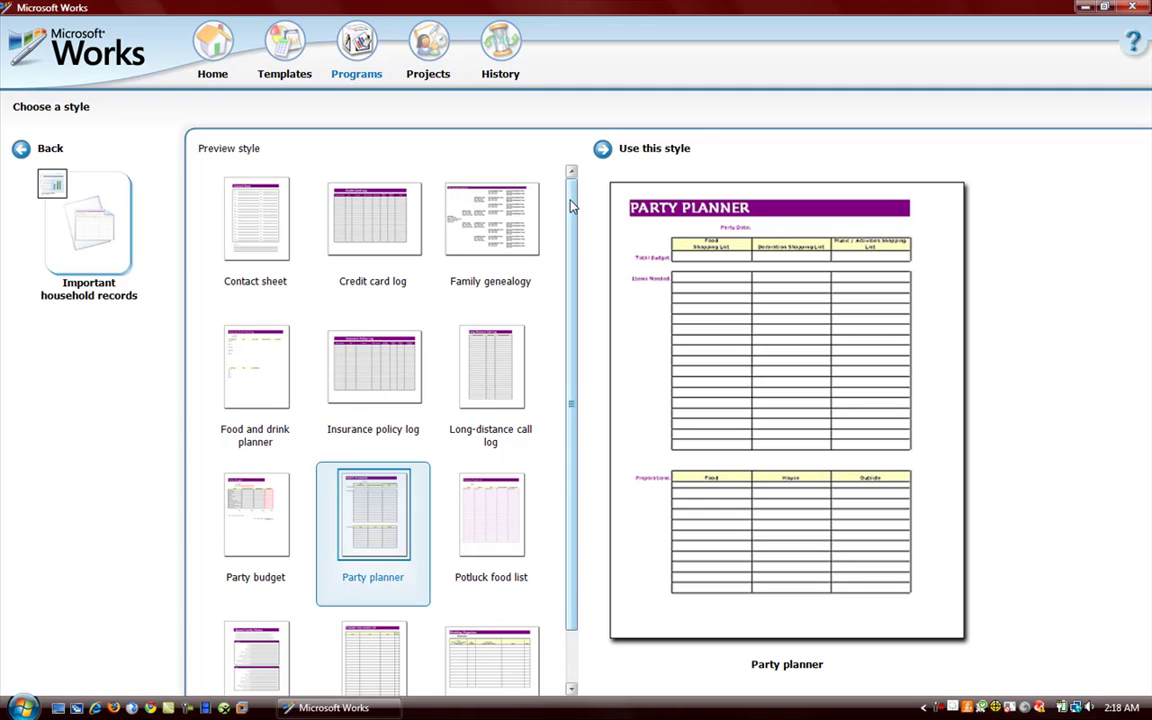
scroll(572, 205, down, 2)
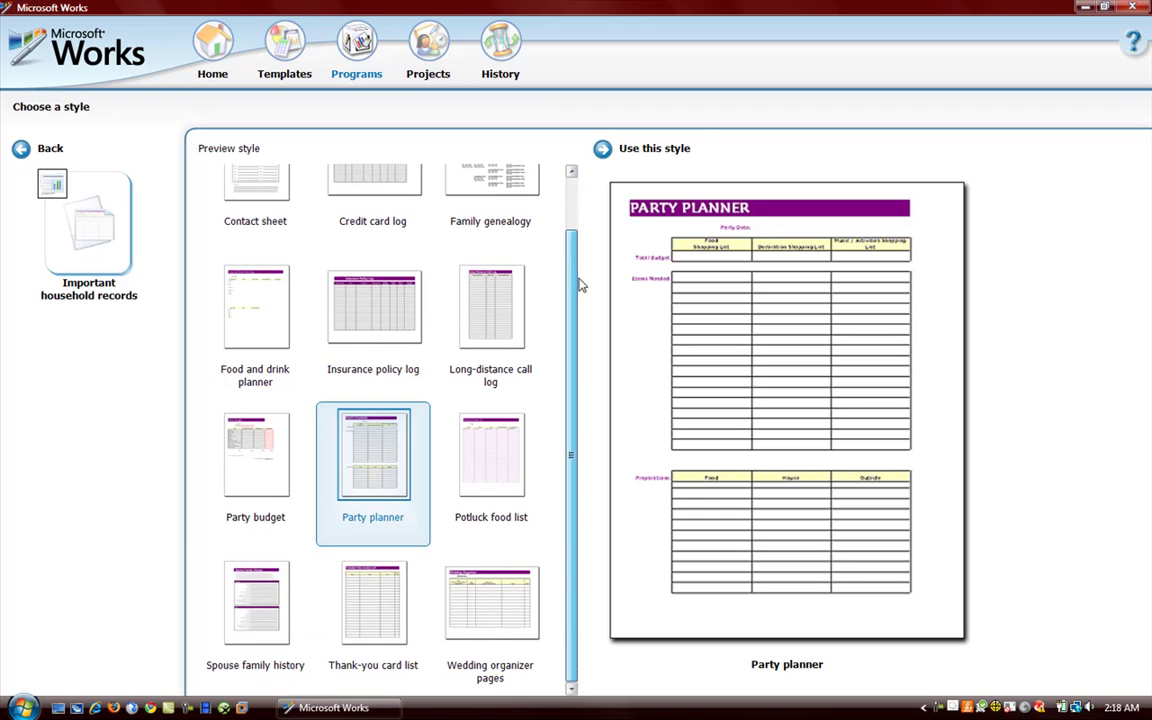
click(21, 152)
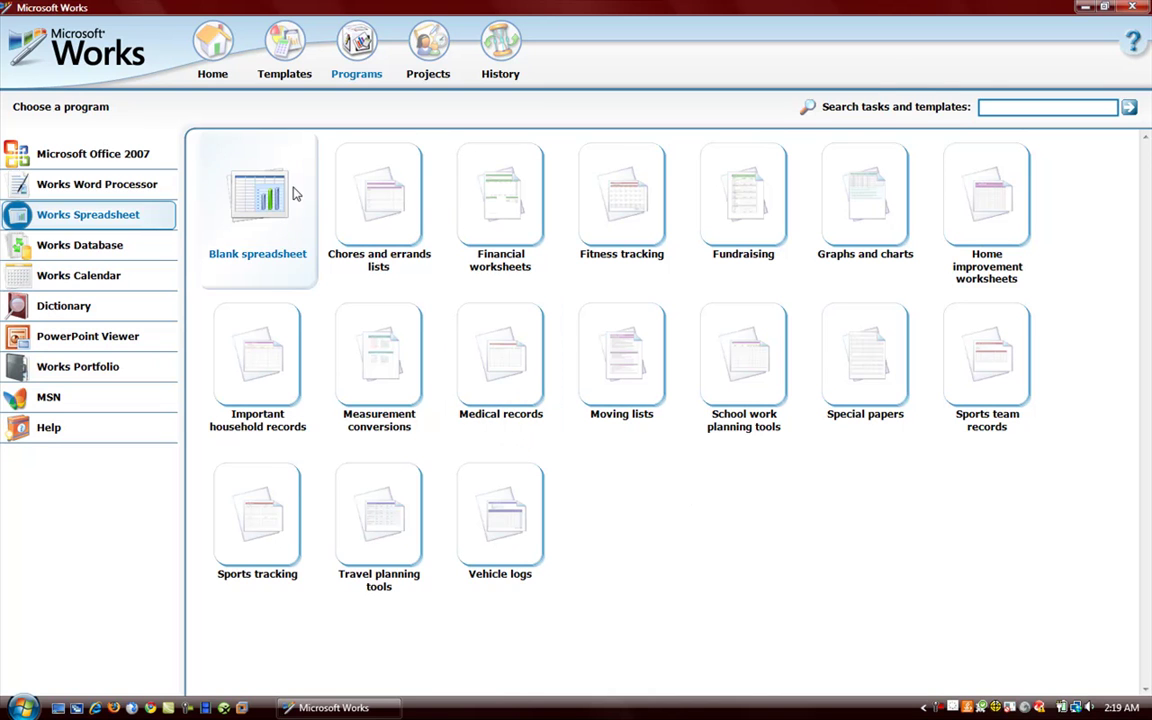
Step: Preview the Full page recipe and Heirloom recipes styles of the Works Database Recipe book template, and return to the template list
click(280, 467)
click(90, 250)
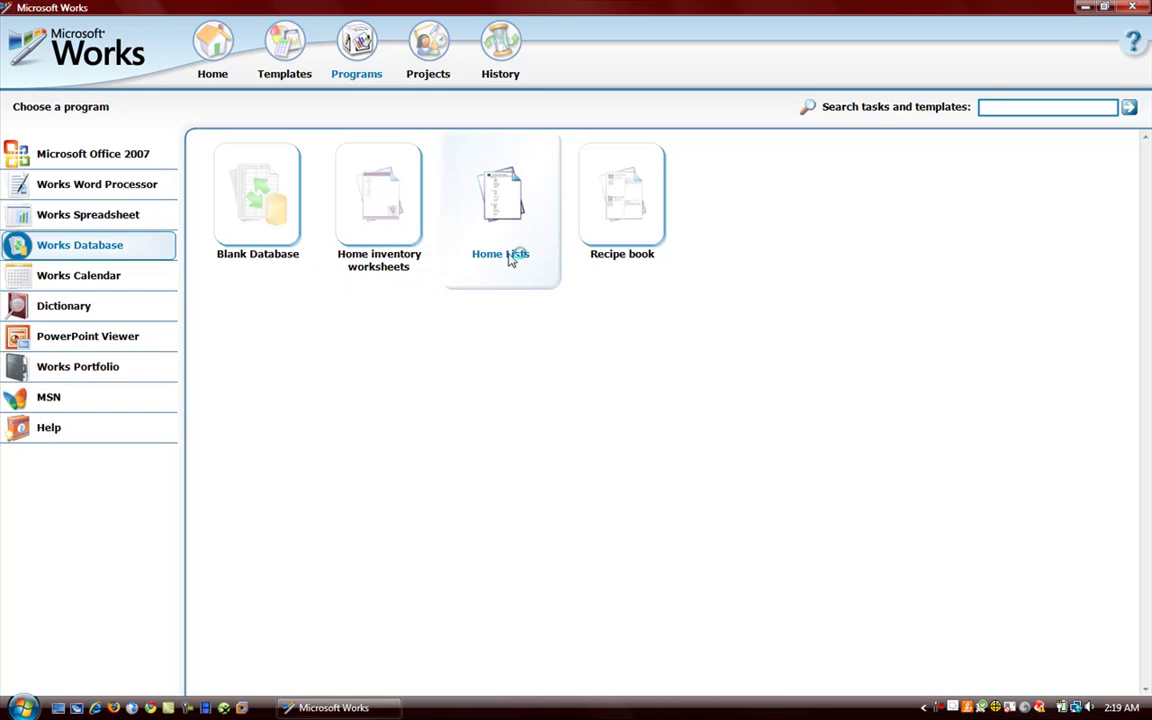
click(628, 222)
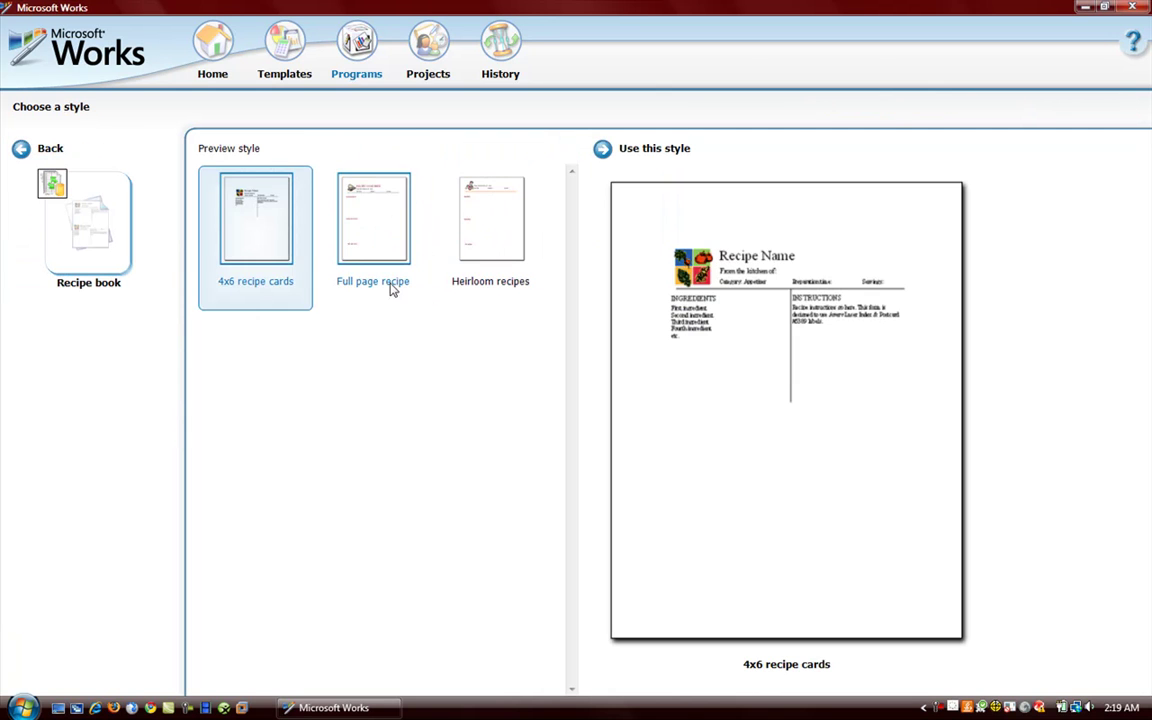
click(383, 249)
click(475, 232)
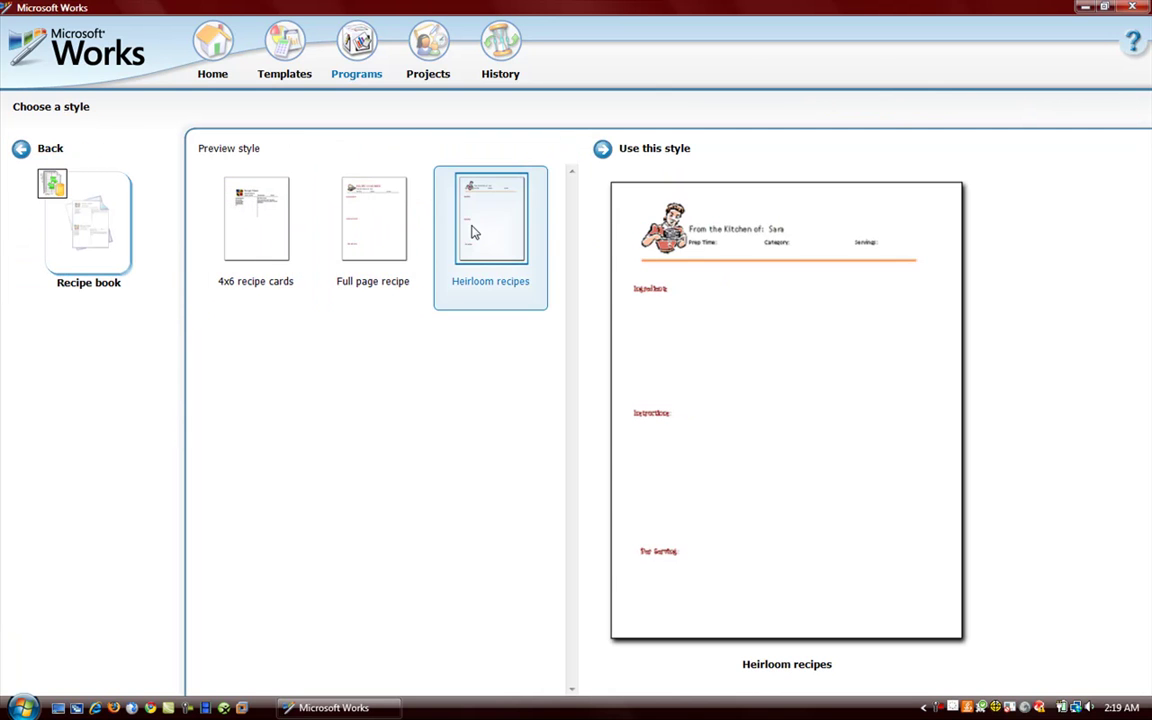
click(24, 156)
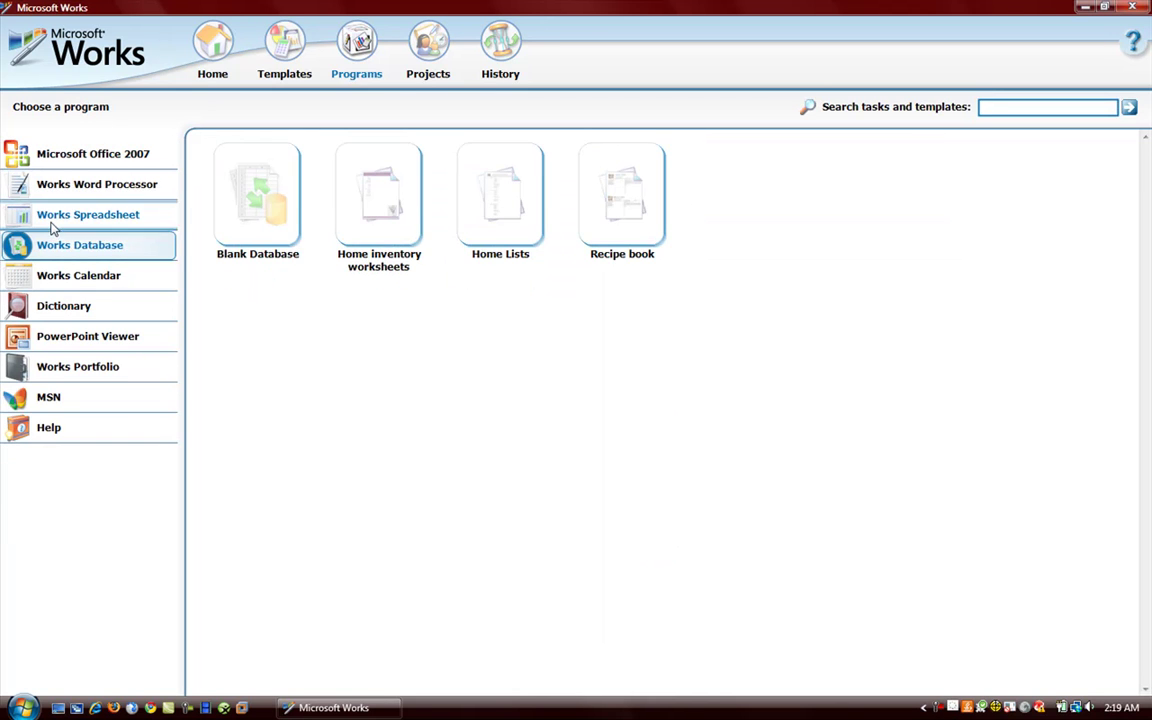
Step: View the tasks offered for Works Calendar, Dictionary and PowerPoint Viewer, and return to the Dictionary entry
click(87, 286)
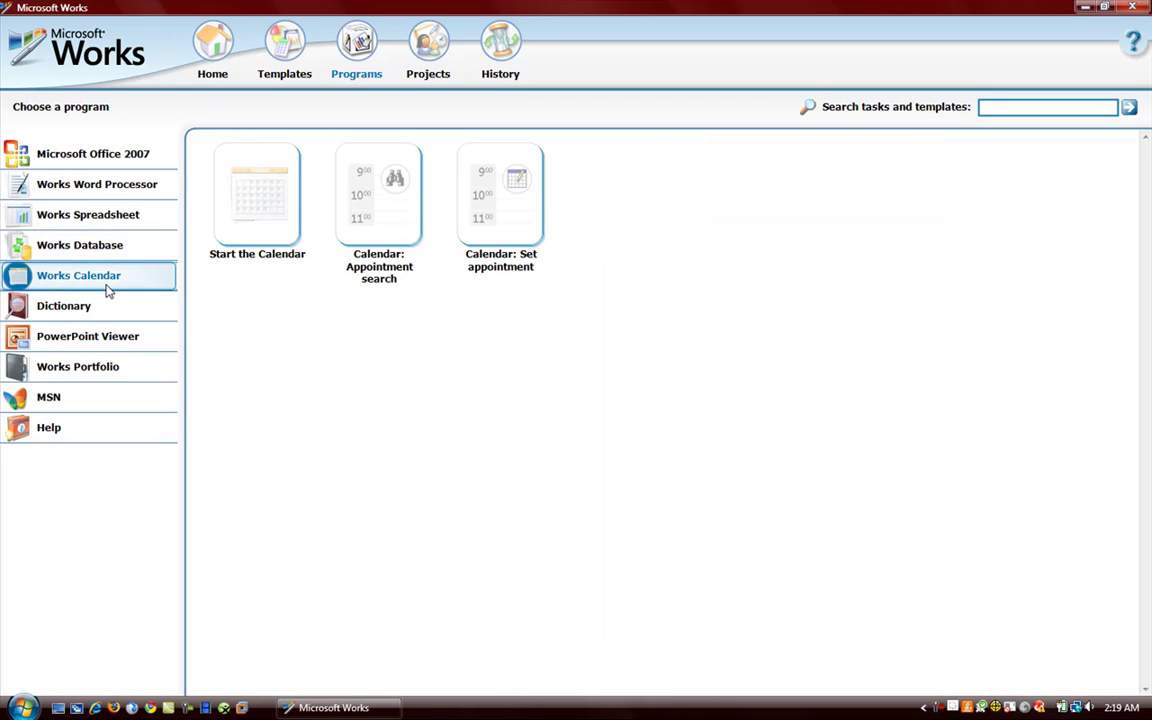
click(148, 316)
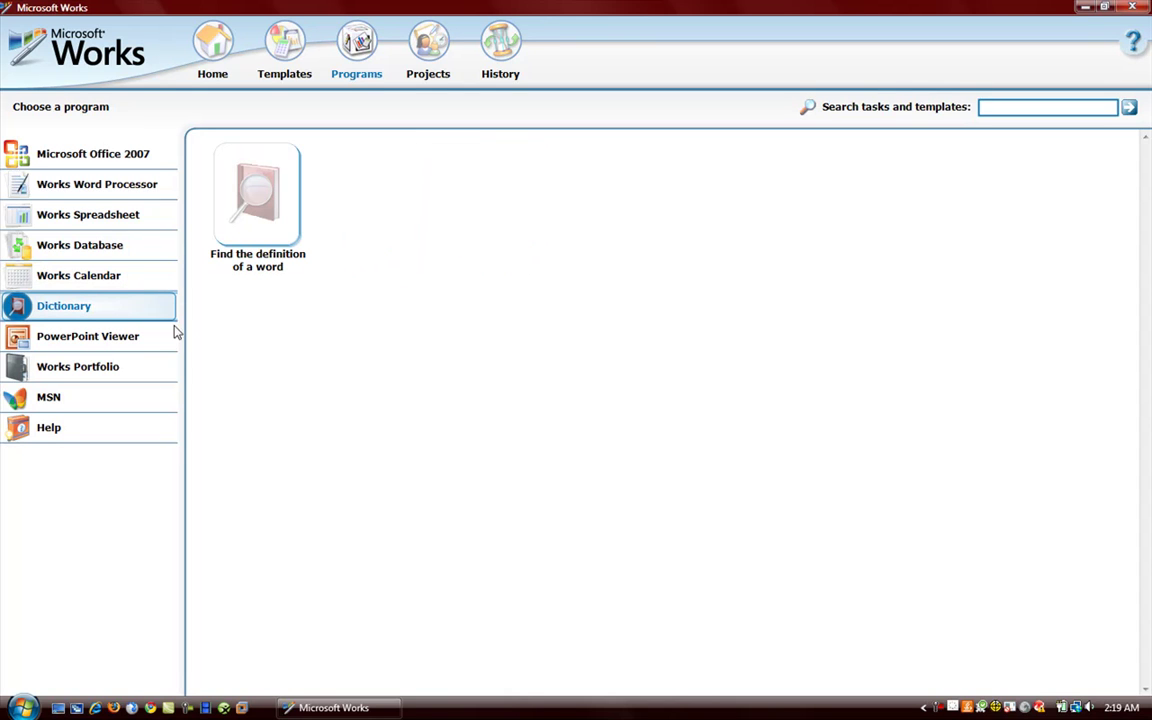
click(173, 340)
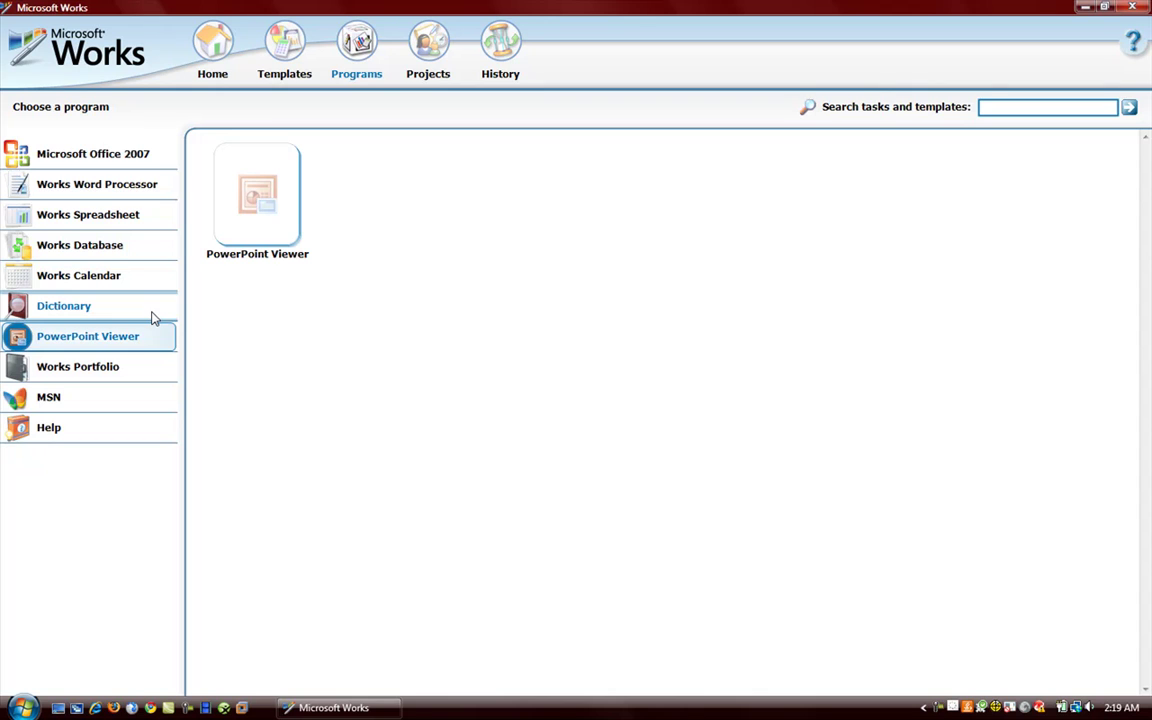
click(153, 314)
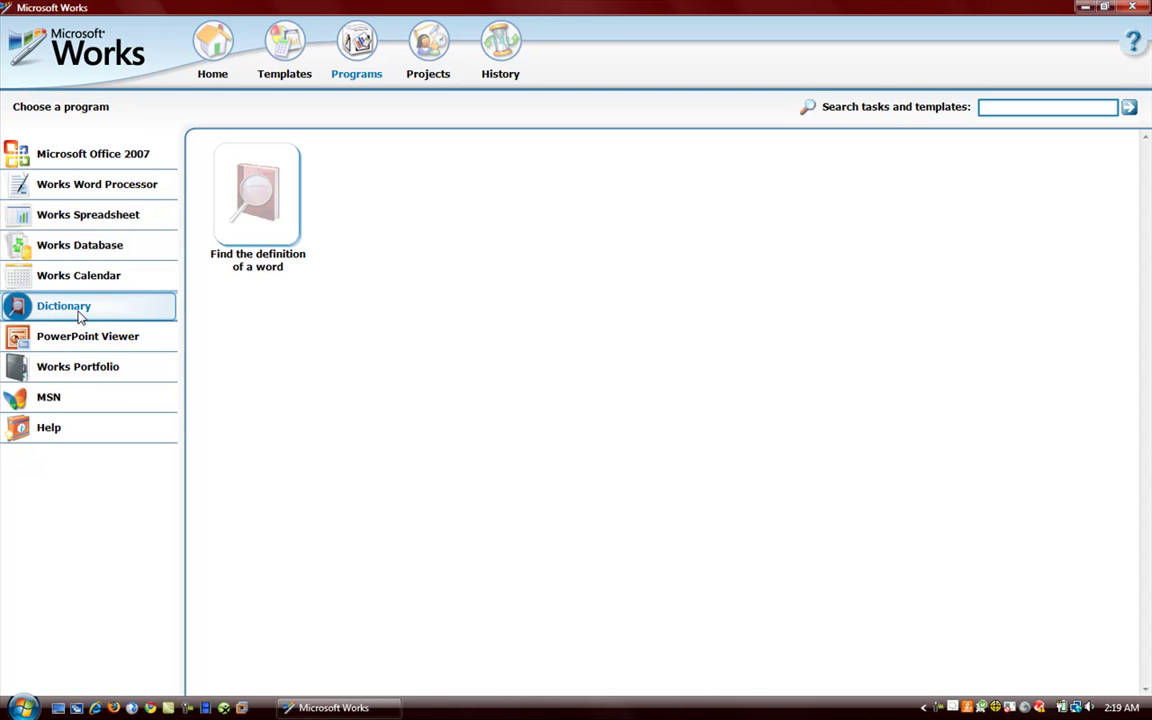